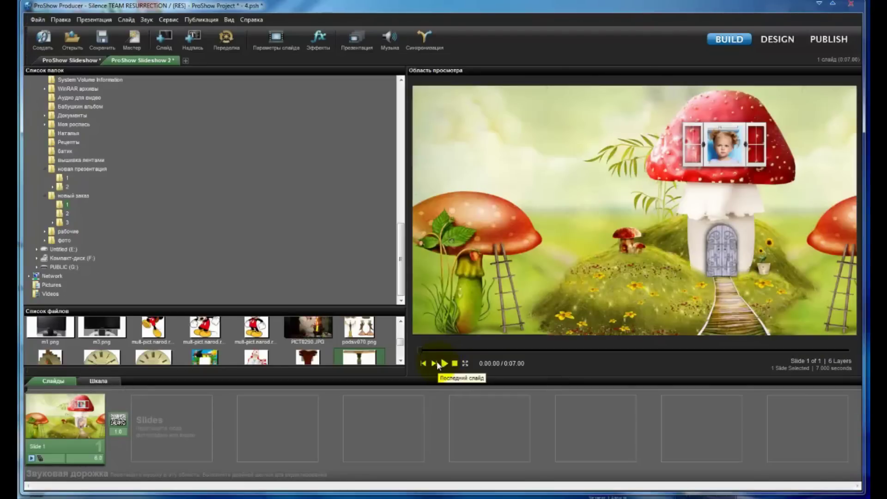
Add a blank slide after slide 1
right_click(173, 420)
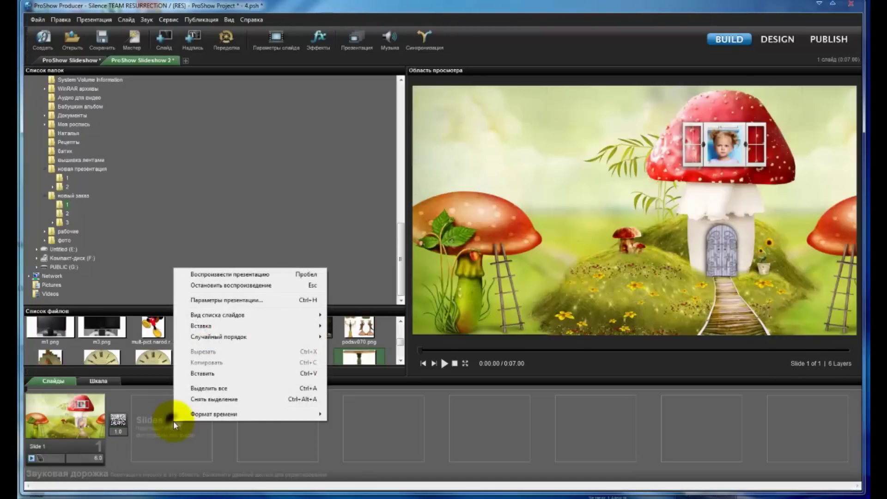
mouse_move(203, 325)
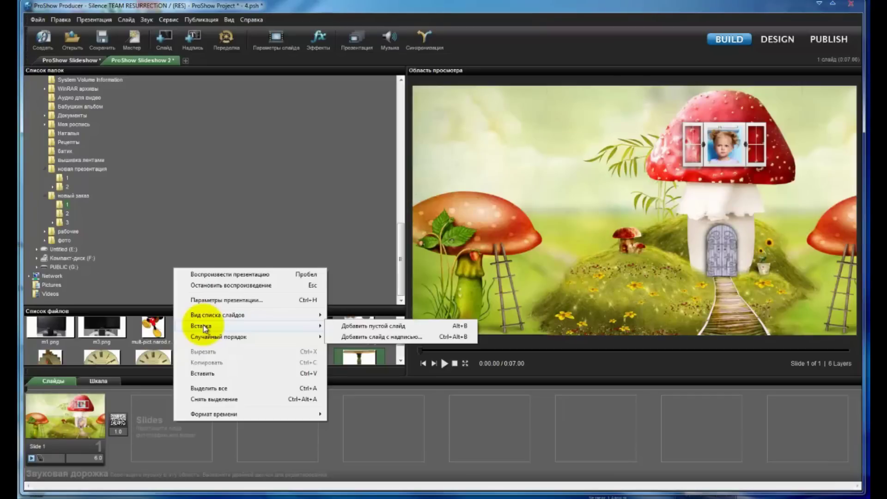
left_click(369, 326)
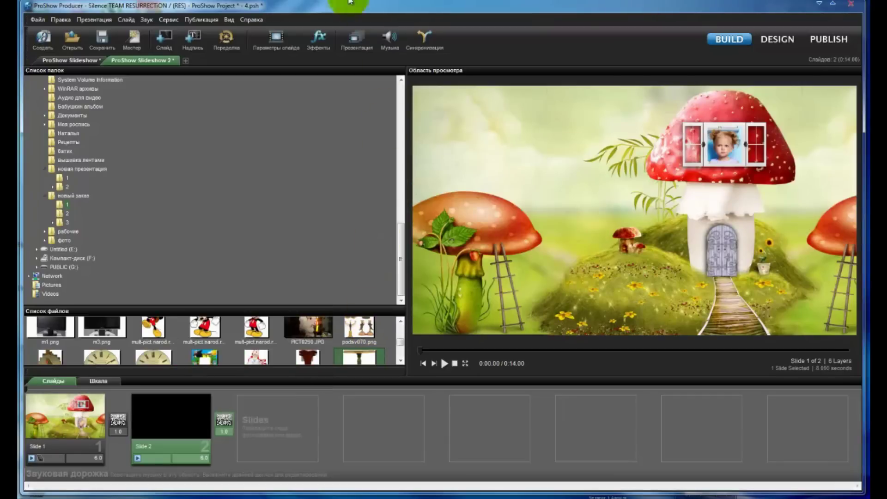
Open the settings of the new slide 2 and add the image 2.jpg as a layer
left_click(277, 38)
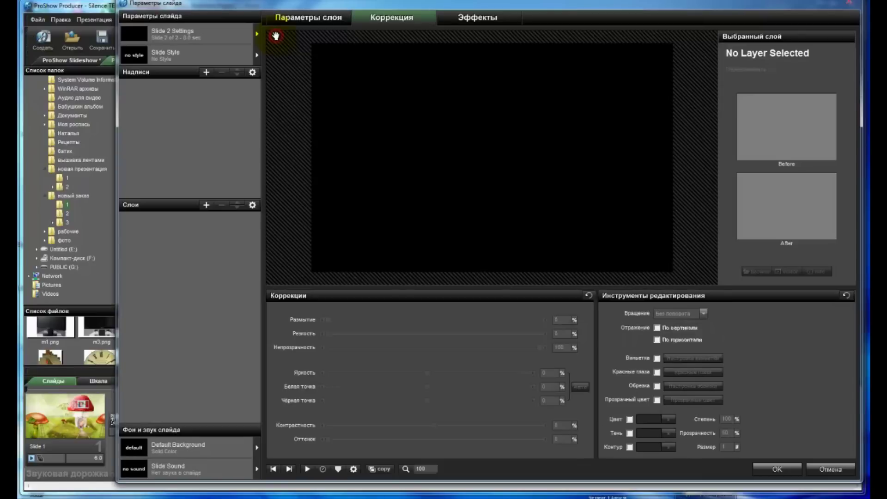
left_click(206, 205)
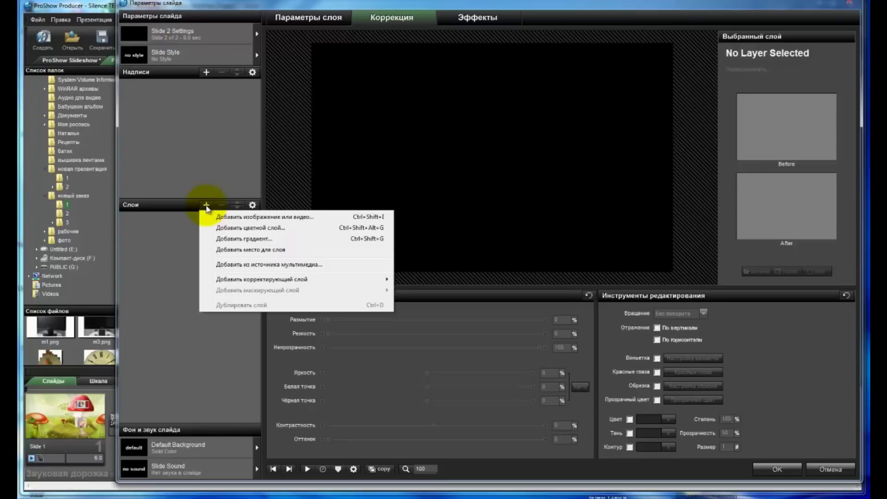
left_click(241, 217)
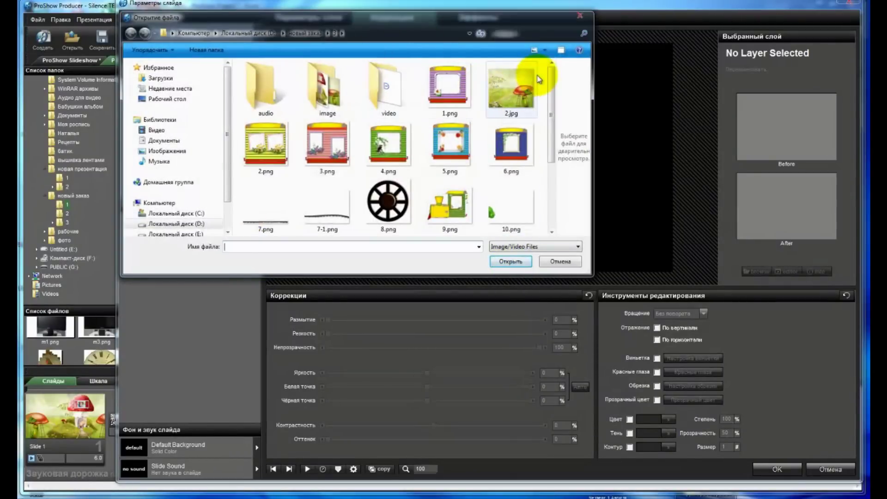
left_click(512, 92)
left_click(511, 262)
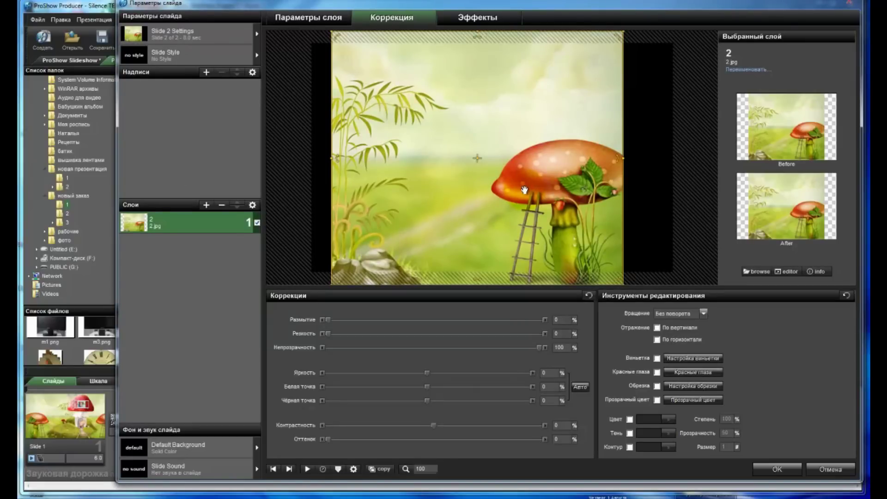
Move the 2.jpg layer to the right side of the slide and duplicate it
mouse_move(524, 189)
left_mouse_down()
mouse_move(468, 190)
mouse_move(534, 189)
mouse_move(509, 190)
left_mouse_up()
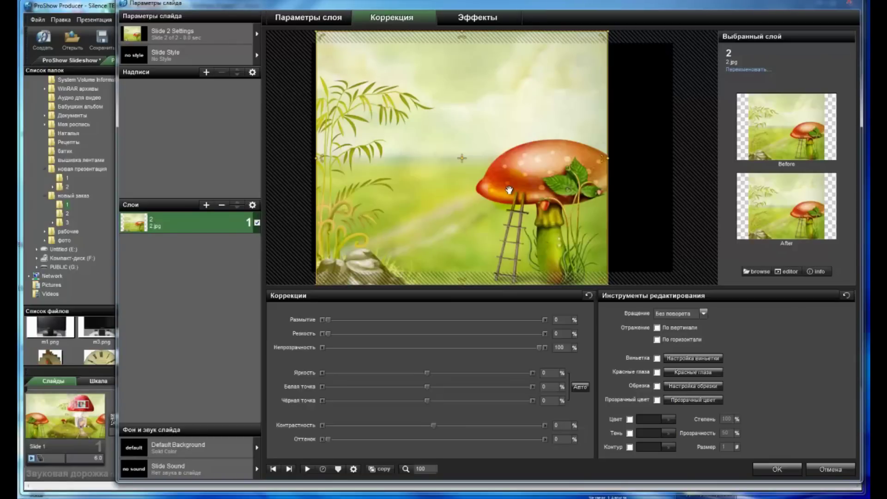
left_click_drag(508, 191, 619, 190)
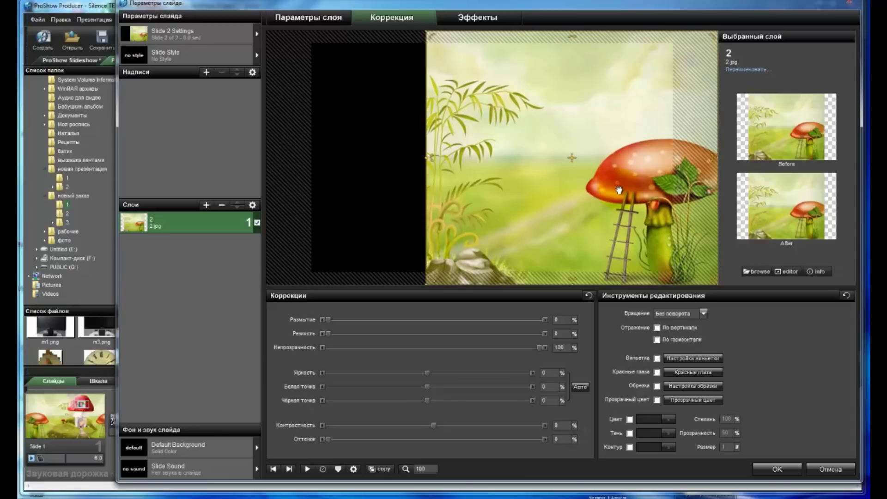
left_click(203, 235)
right_click(199, 223)
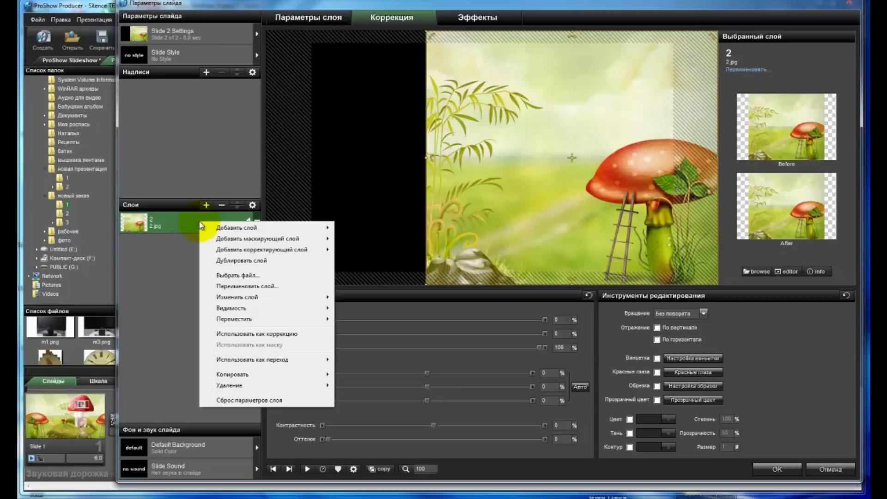
left_click(237, 261)
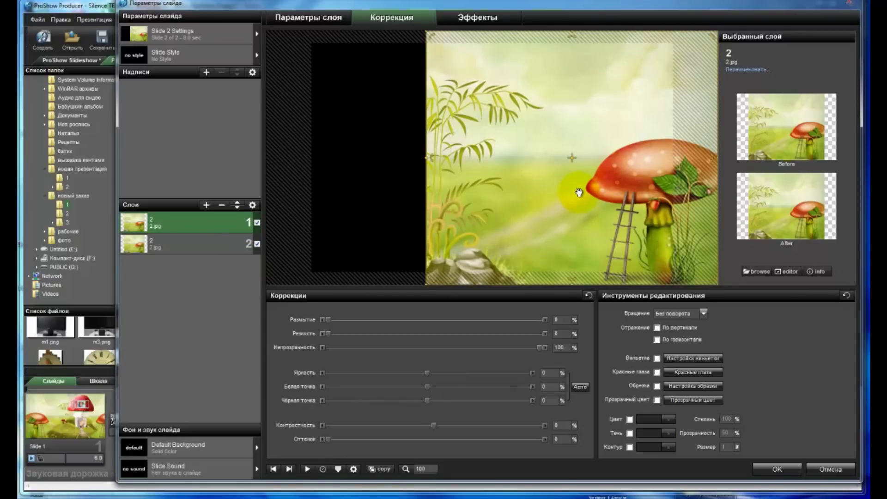
Shift the upper 2.jpg layer to the slide's left side, flip it horizontally, and preview the slide
left_click_drag(574, 176, 416, 170)
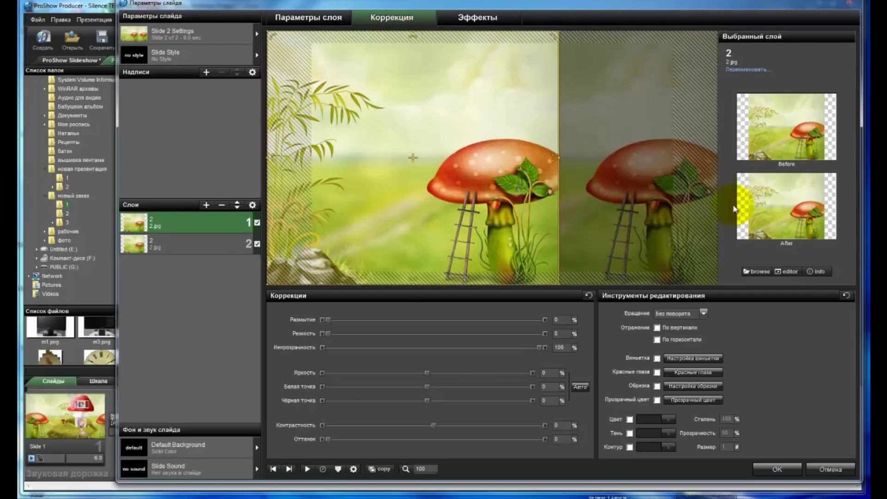
left_click(657, 340)
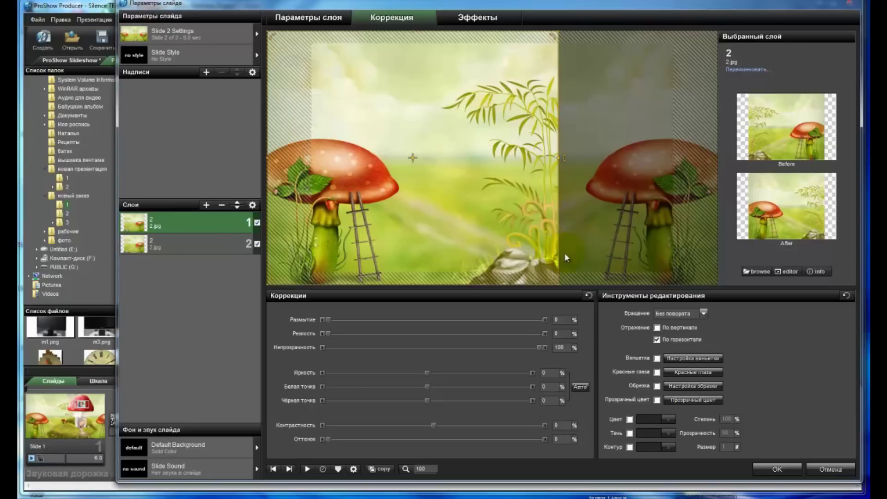
left_click(307, 469)
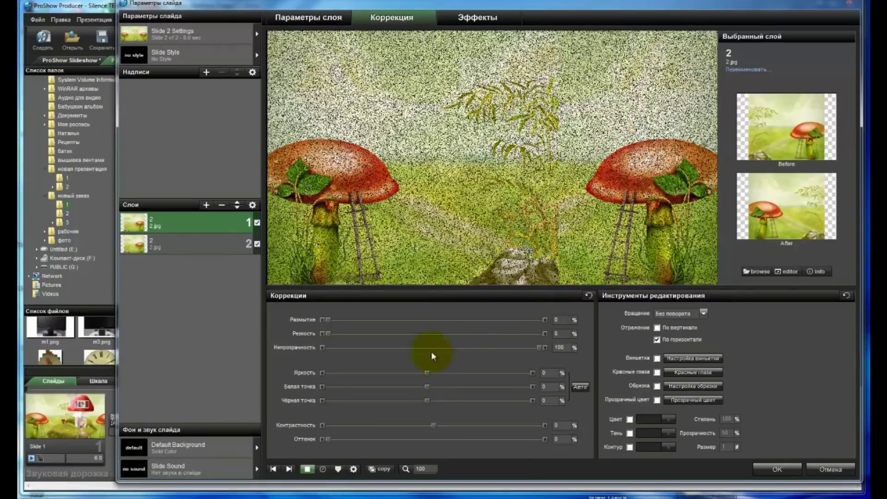
left_click(309, 469)
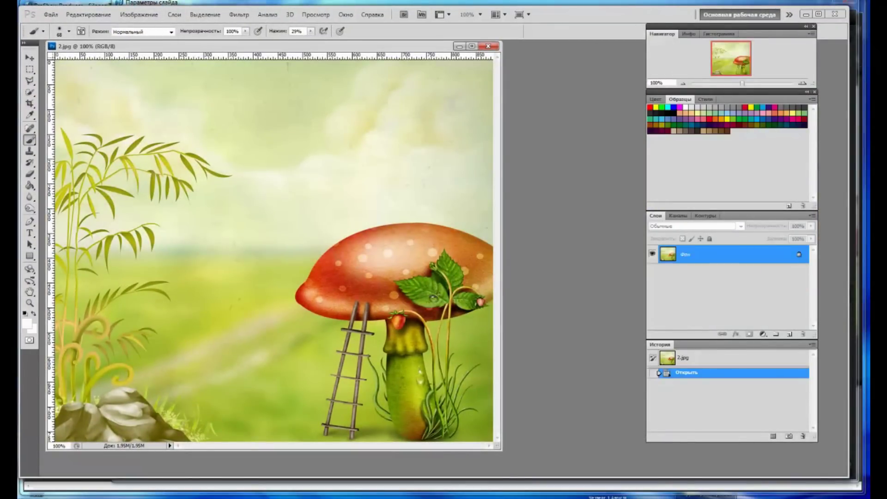
In Photoshop, convert the background of 2.jpg into a regular layer and add a layer mask to it
double_click(762, 256)
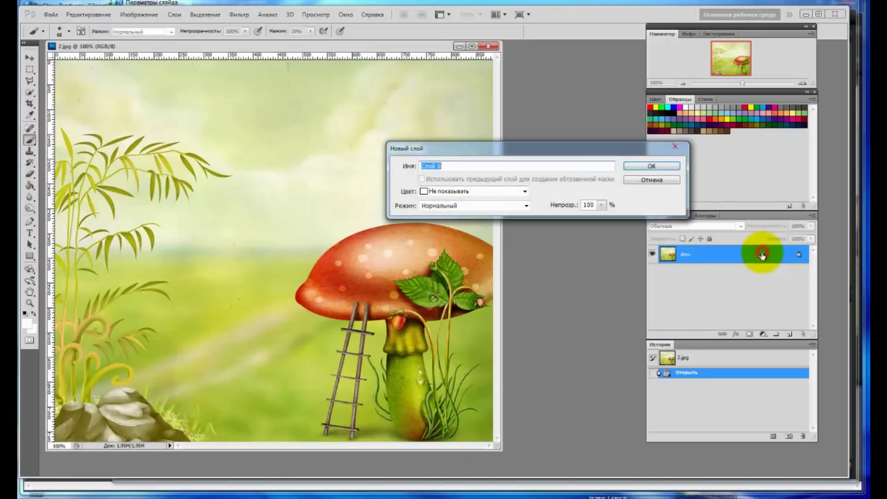
left_click(631, 166)
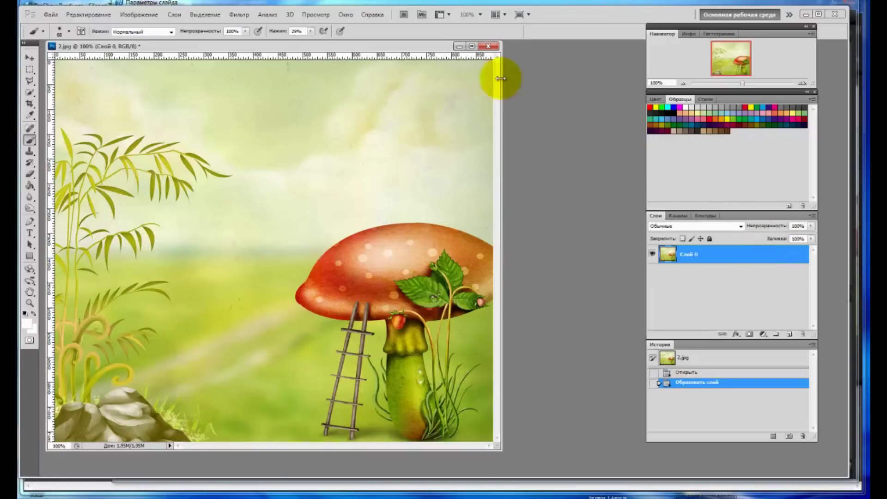
left_click_drag(409, 45, 464, 57)
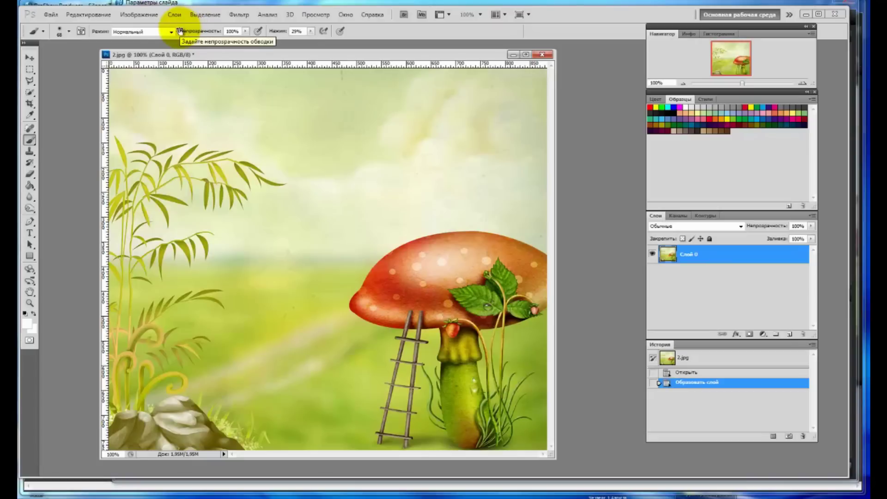
left_click(750, 334)
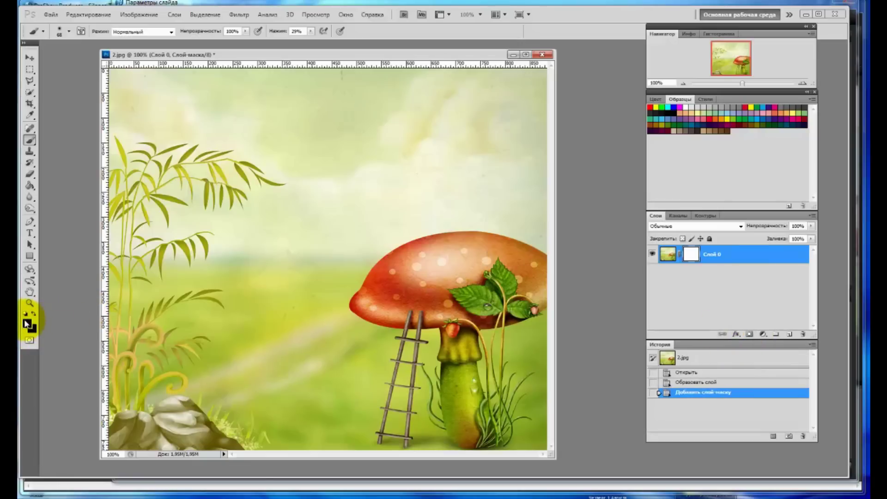
Select the Brush tool and set its opacity to 21% and its flow to 20%
left_click(30, 138)
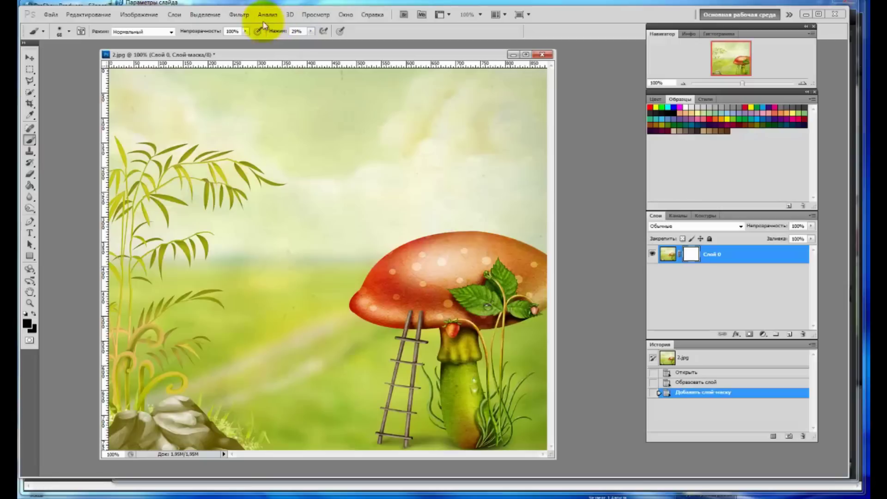
left_click(246, 31)
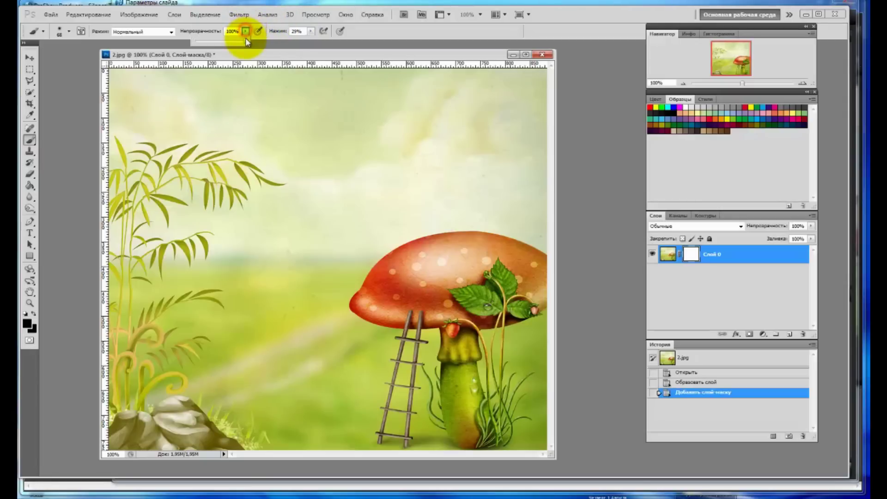
left_click_drag(237, 43, 205, 41)
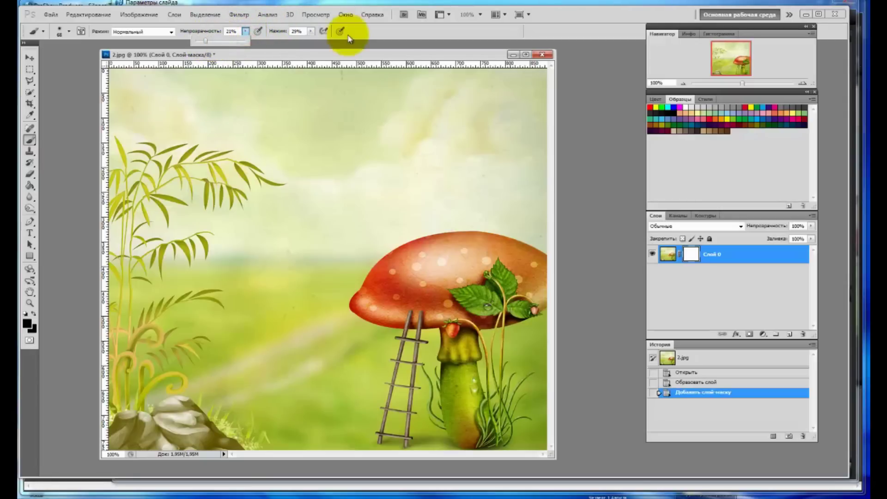
left_click(310, 31)
left_click_drag(309, 42, 307, 43)
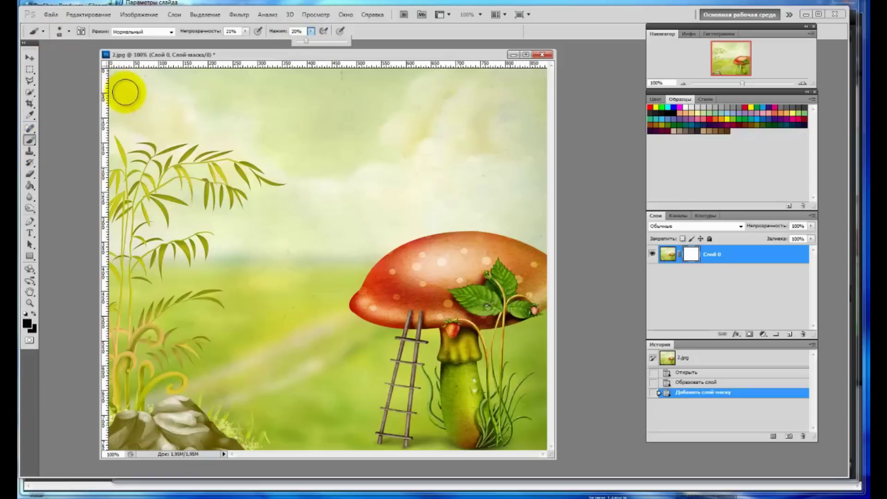
Paint the mask in black along the image's left edge over the bamboo with a soft round 116 px brush
left_click(69, 31)
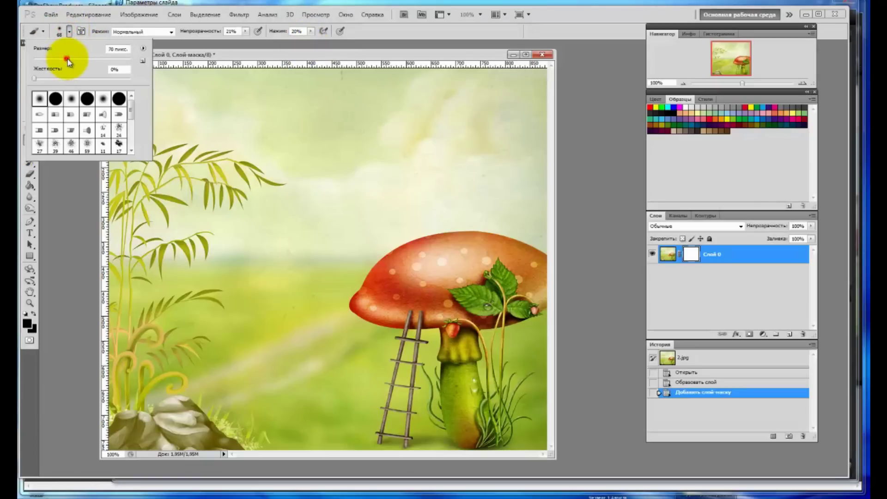
left_click_drag(66, 59, 86, 61)
left_click(39, 98)
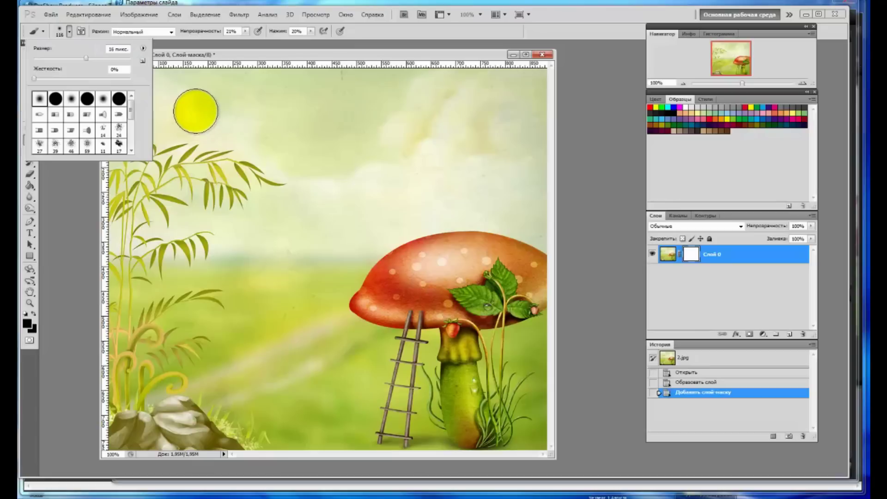
left_click(65, 180)
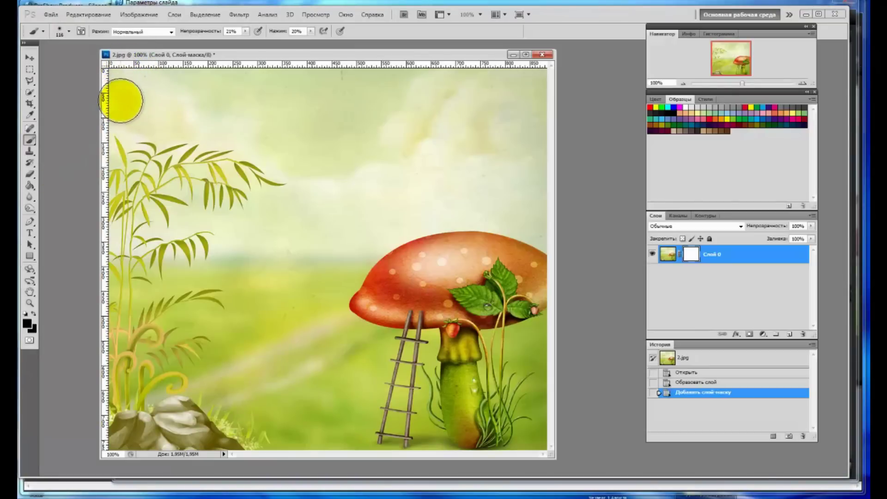
left_click_drag(119, 154, 118, 301)
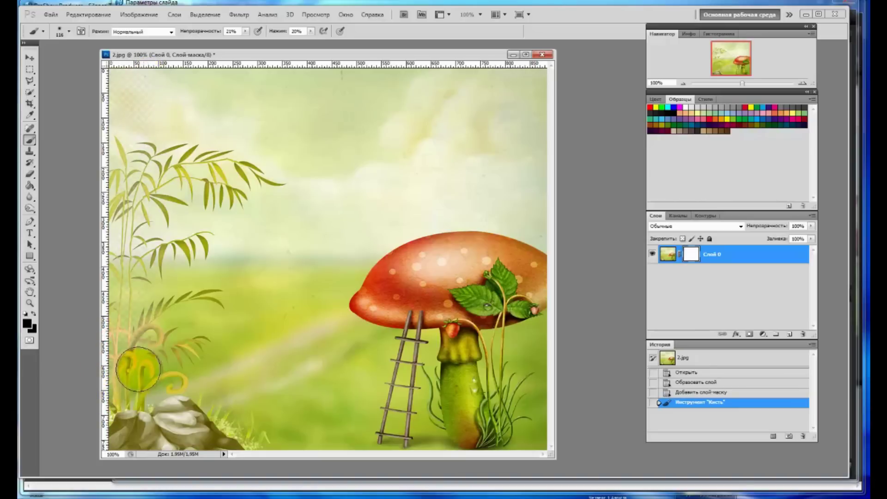
mouse_move(141, 139)
left_mouse_down()
mouse_move(135, 88)
mouse_move(143, 99)
left_mouse_up()
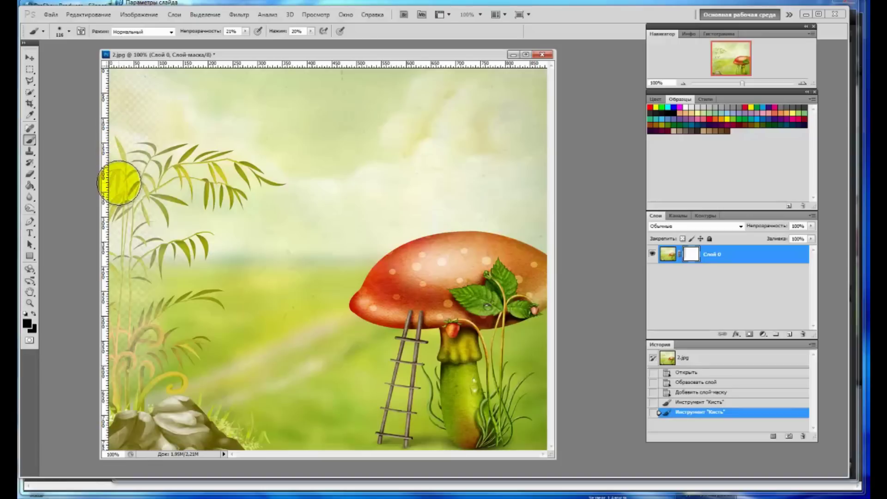
Mask the image's left edge more strongly using the brush at 57% opacity and 83 px
left_click(245, 31)
left_click_drag(244, 42, 264, 44)
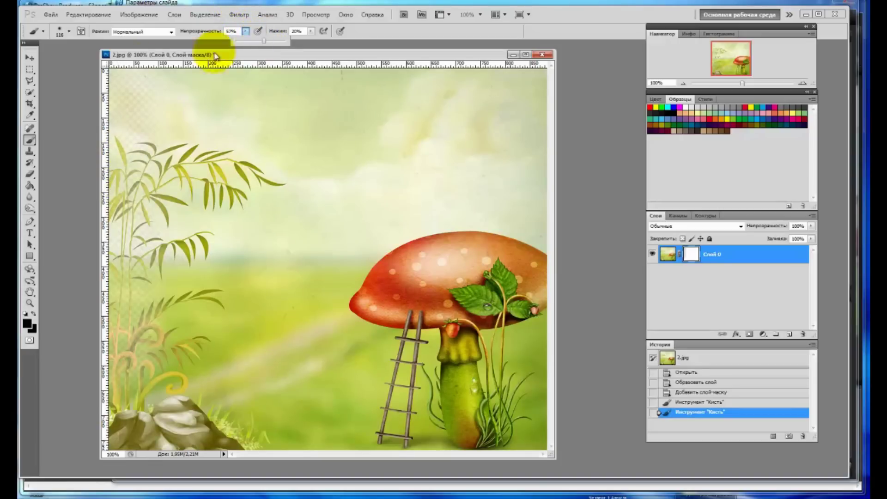
left_click(69, 31)
left_click_drag(84, 59, 73, 62)
left_click(67, 177)
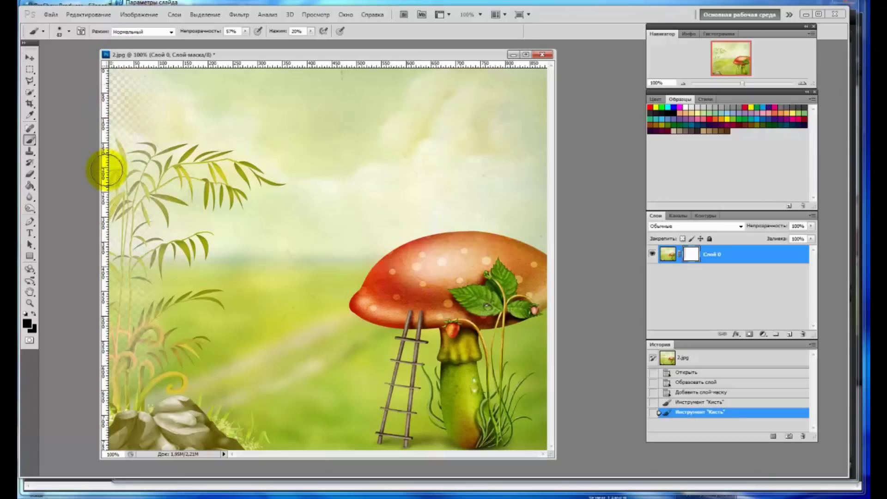
mouse_move(102, 201)
left_mouse_down()
mouse_move(109, 162)
mouse_move(103, 245)
mouse_move(99, 238)
left_mouse_up()
mouse_move(113, 221)
left_mouse_down()
mouse_move(102, 399)
mouse_move(120, 55)
left_mouse_up()
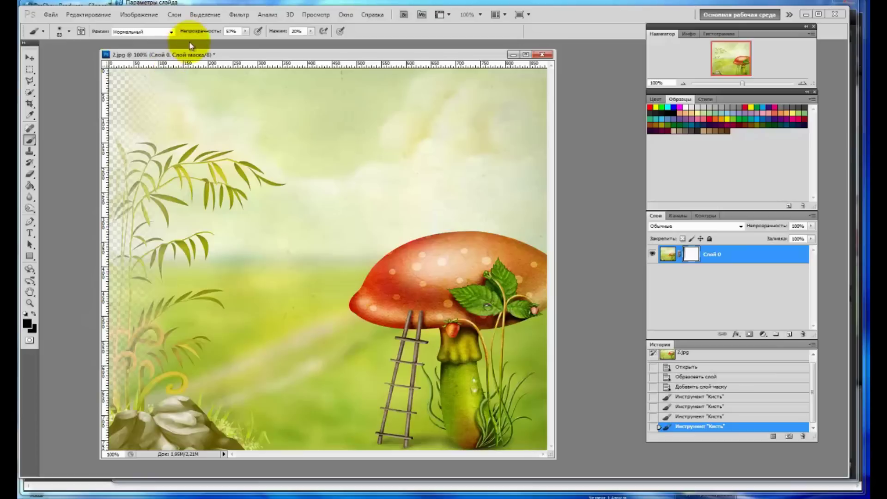
Set the mask brush to 100% opacity and a size of 29 px
left_click(245, 31)
left_click_drag(248, 43, 273, 37)
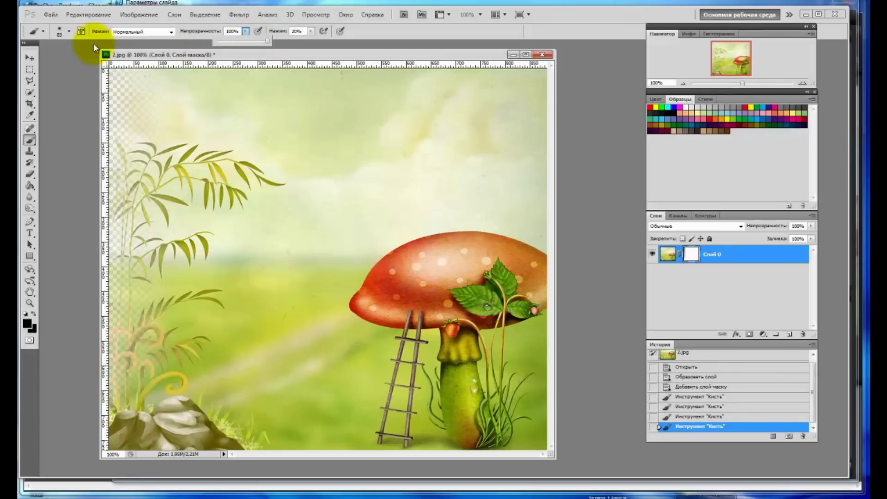
left_click(69, 32)
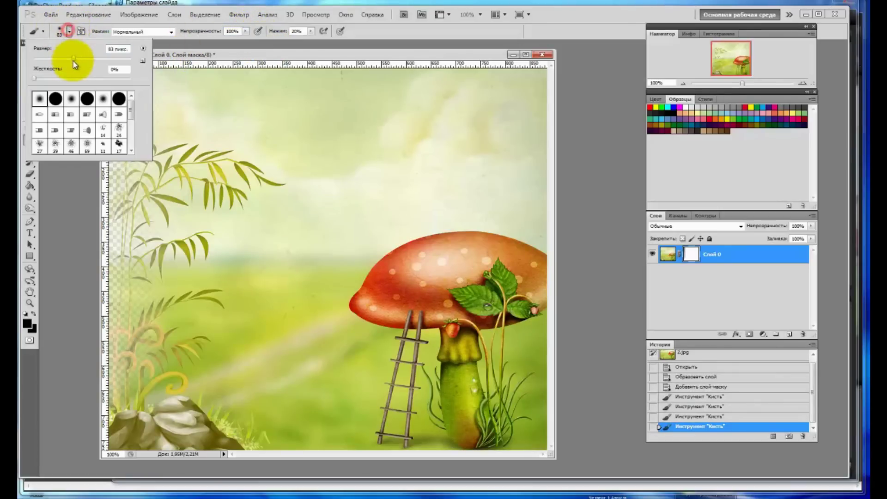
left_click_drag(74, 61, 47, 58)
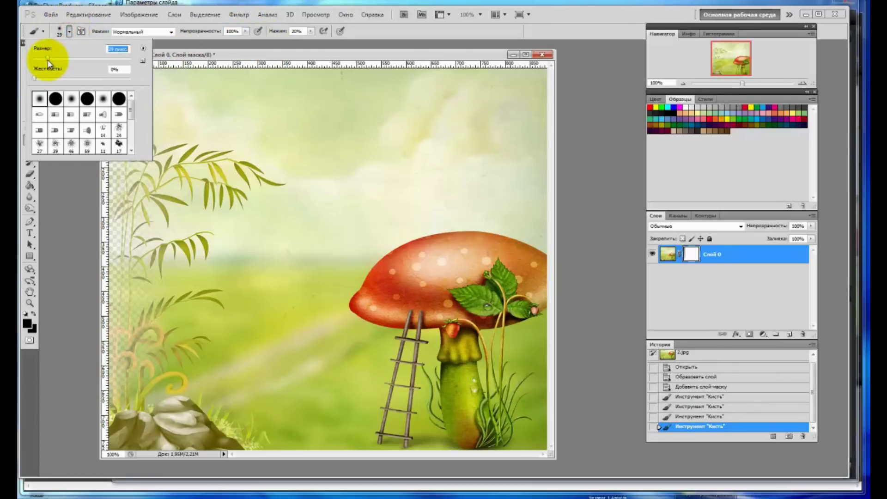
left_click(109, 236)
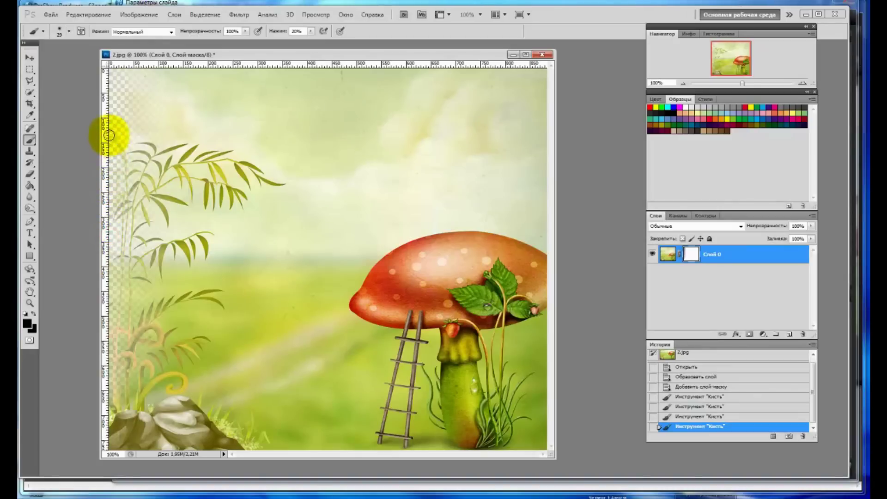
Paint the mask in black along the upper part of the image's left edge to fade it further
mouse_move(113, 93)
left_mouse_down()
mouse_move(111, 66)
mouse_move(108, 413)
mouse_move(109, 182)
left_mouse_up()
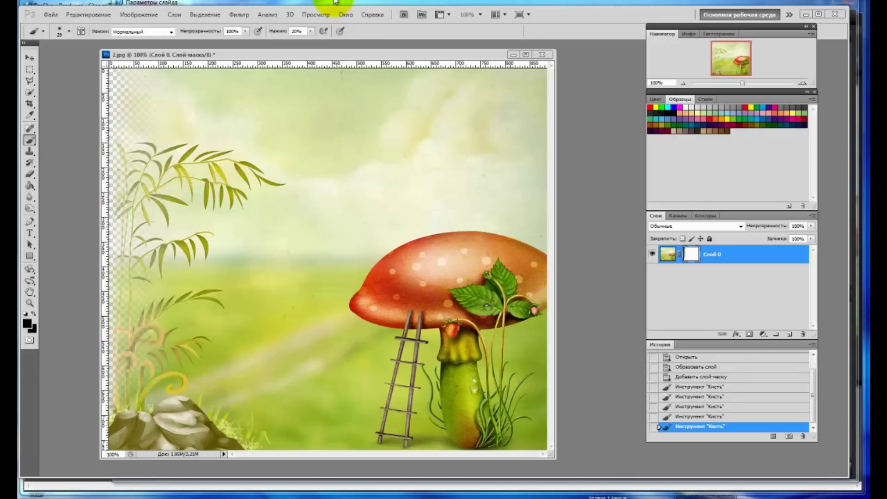
left_click(50, 15)
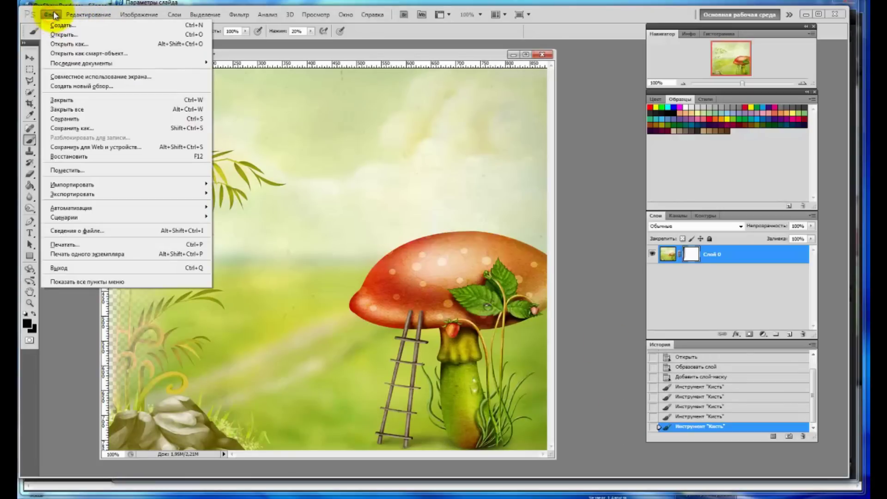
left_click(66, 128)
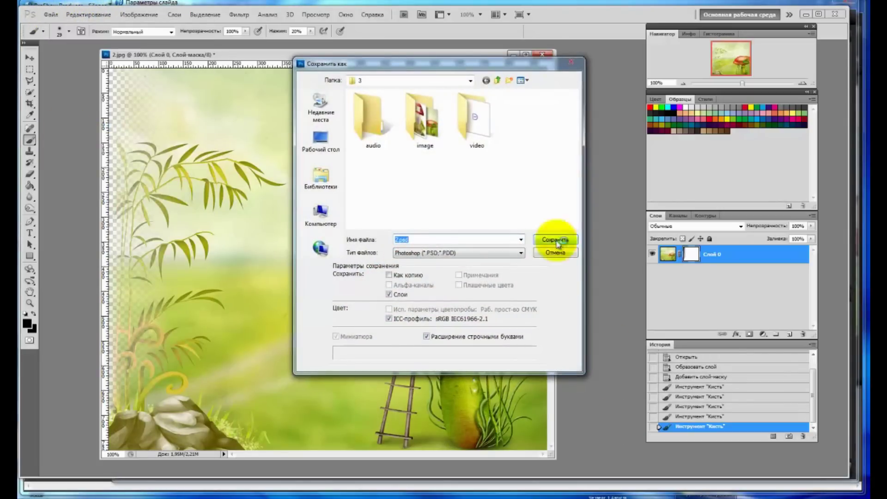
left_click(522, 253)
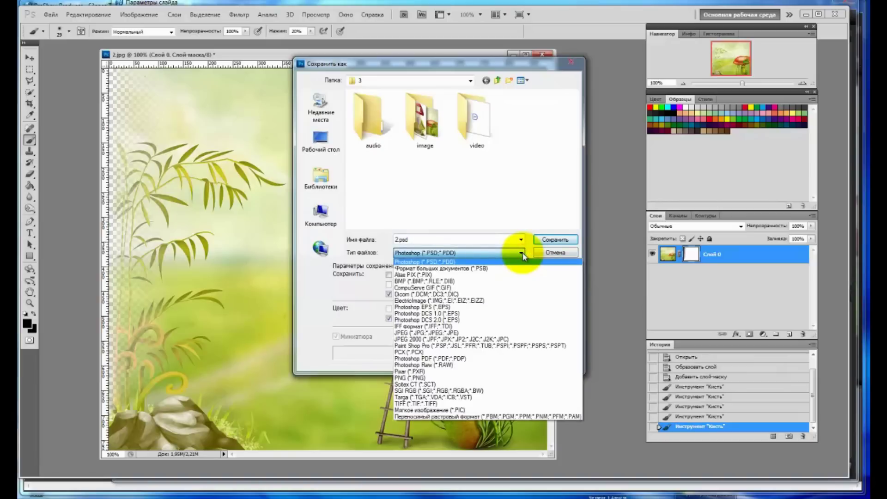
left_click(509, 378)
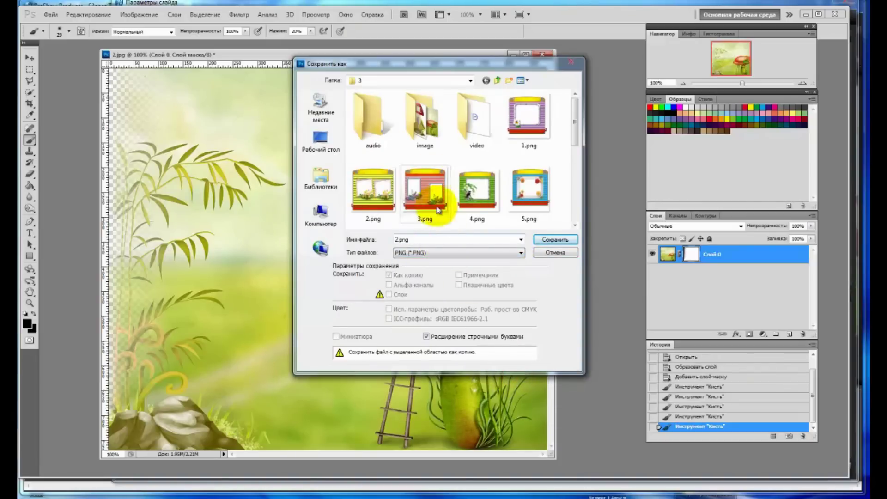
left_click(427, 131)
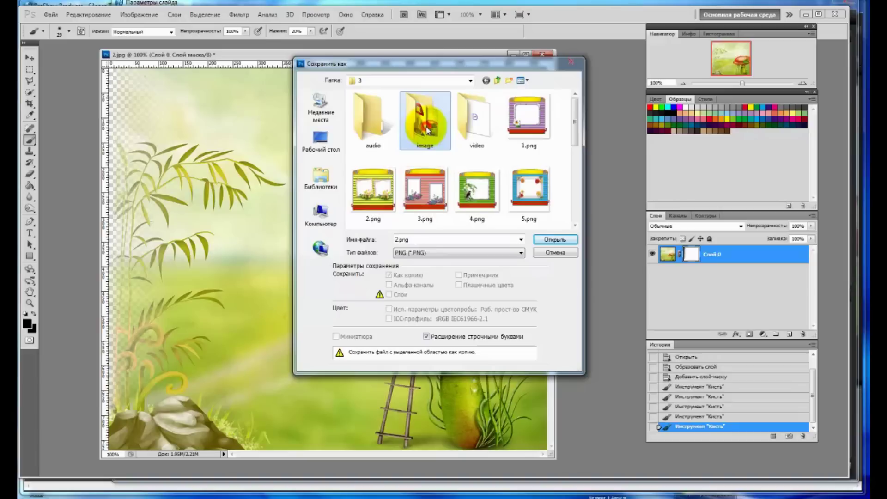
double_click(428, 131)
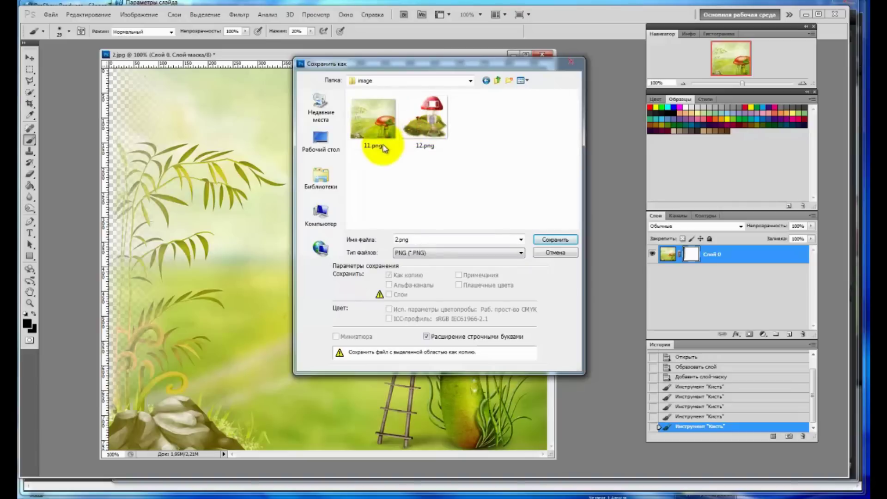
left_click(381, 127)
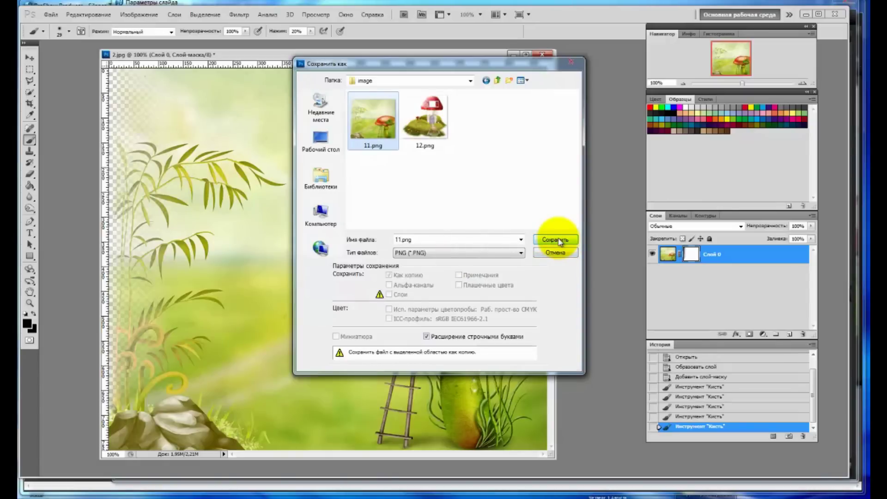
left_click(571, 61)
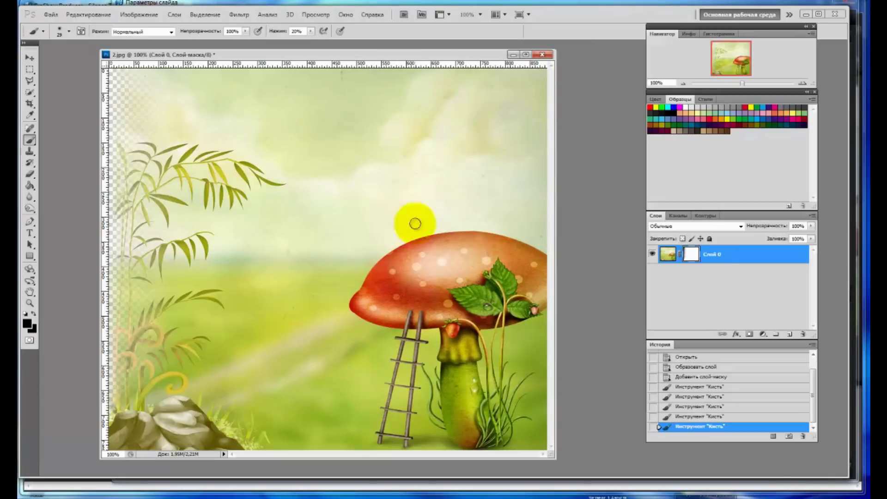
Switch to ProShow Producer and replace the top layer's 2.jpg with 11.png from the image folder
mouse_move(277, 492)
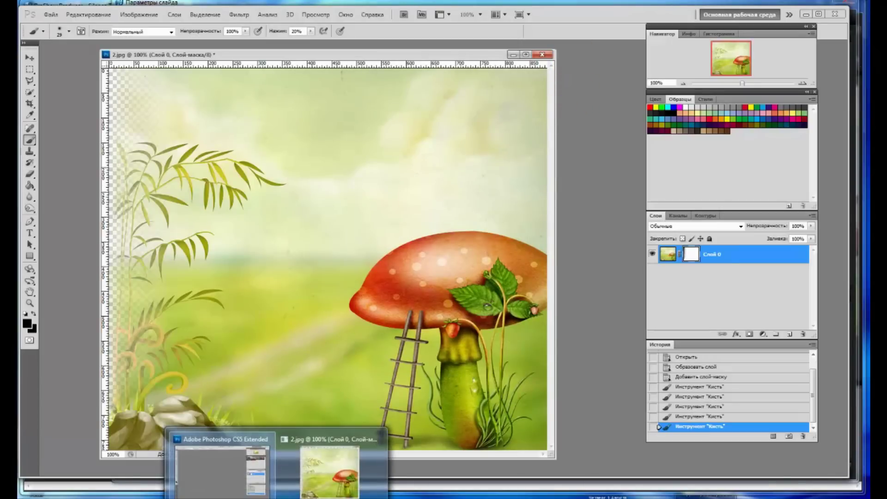
left_click(252, 446)
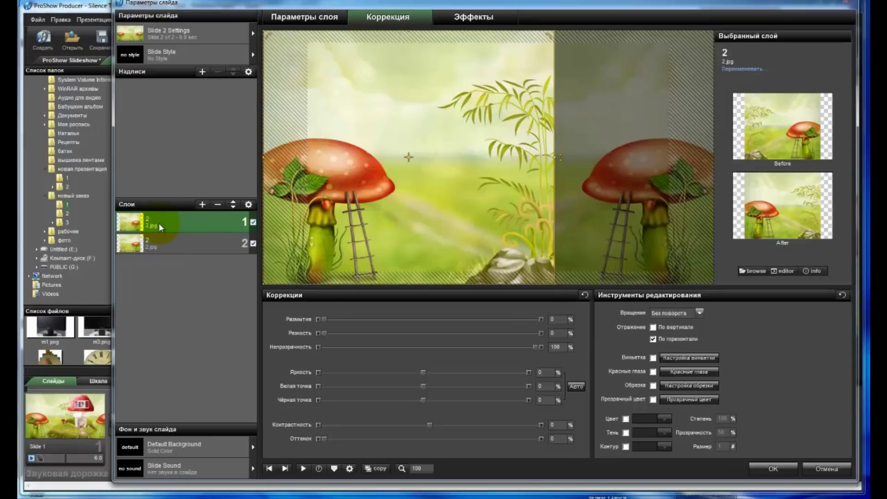
left_click(758, 272)
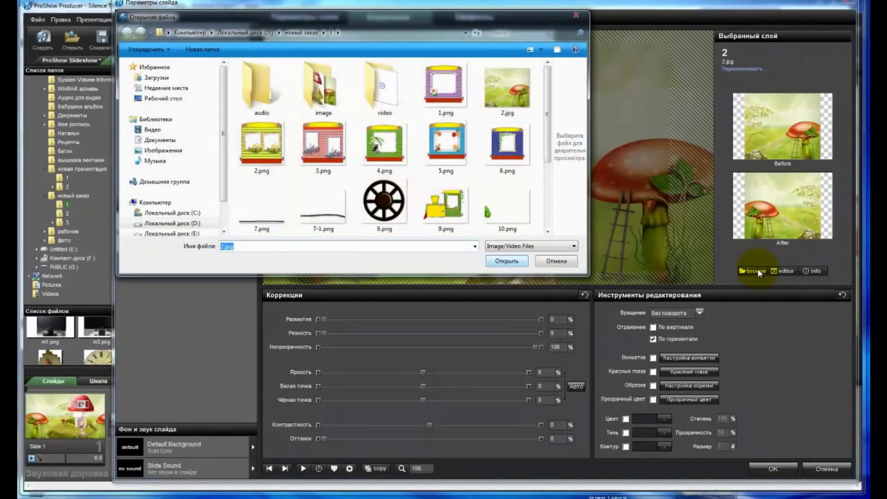
left_click(334, 94)
double_click(334, 94)
left_click(259, 93)
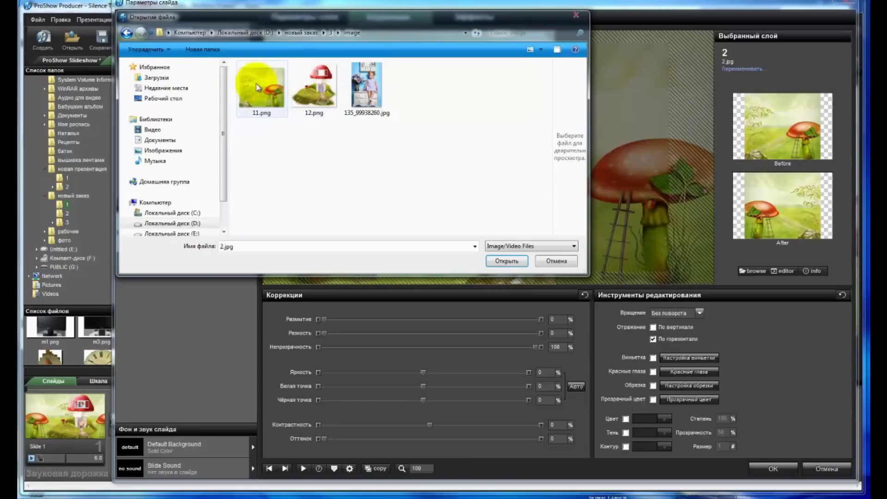
left_click(507, 261)
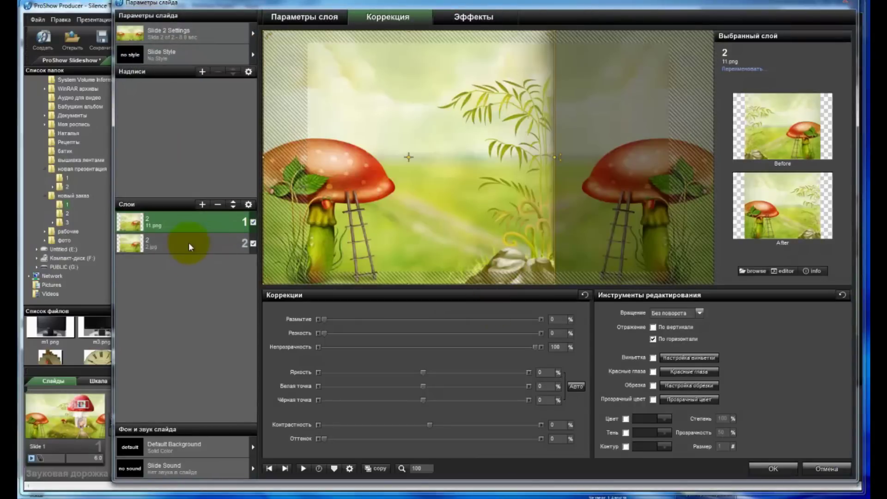
Replace the second layer's picture with 11.png as well and move it right so its faded edge overlaps the mirrored layer's edge, previewing the slide
left_click(188, 242)
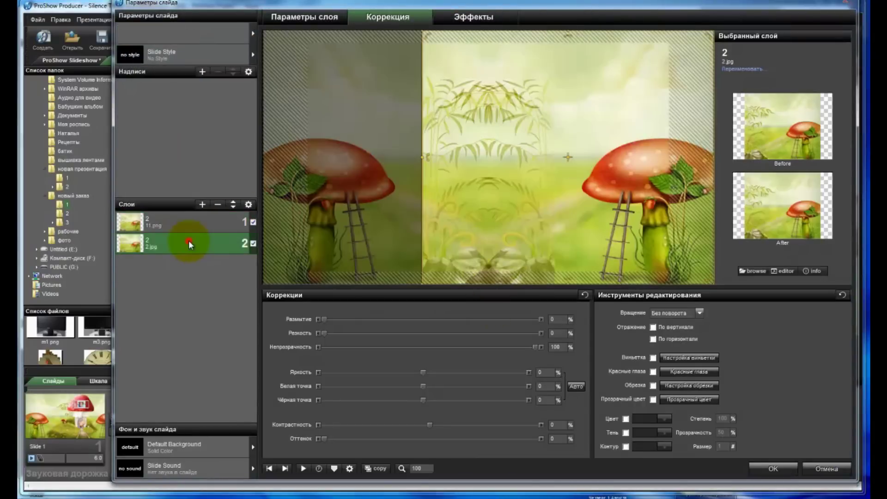
left_click(755, 272)
double_click(326, 95)
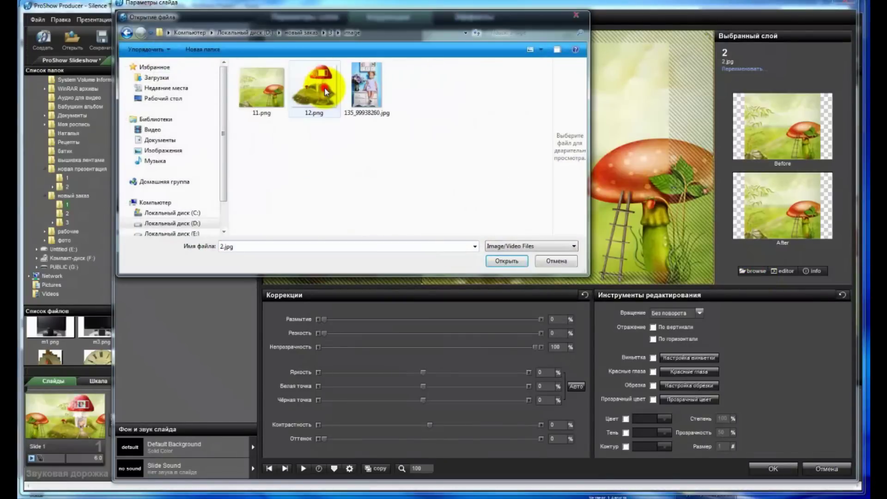
left_click(259, 85)
left_click(508, 260)
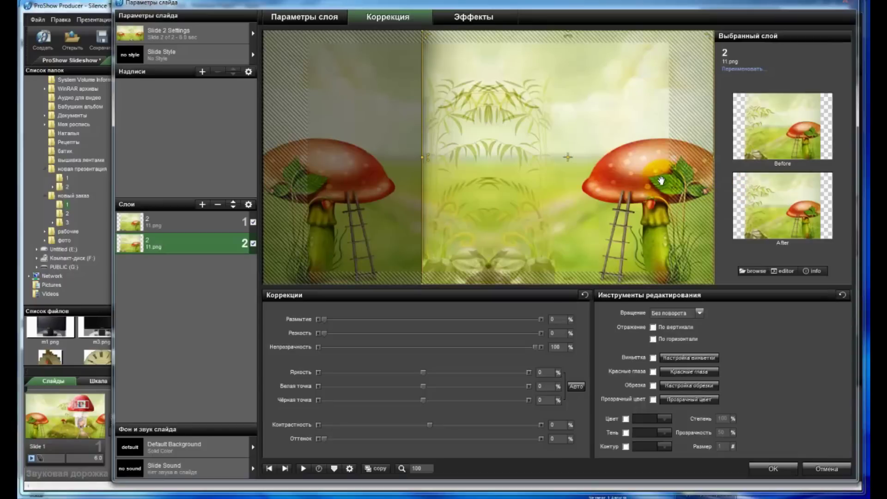
left_click_drag(635, 181, 718, 179)
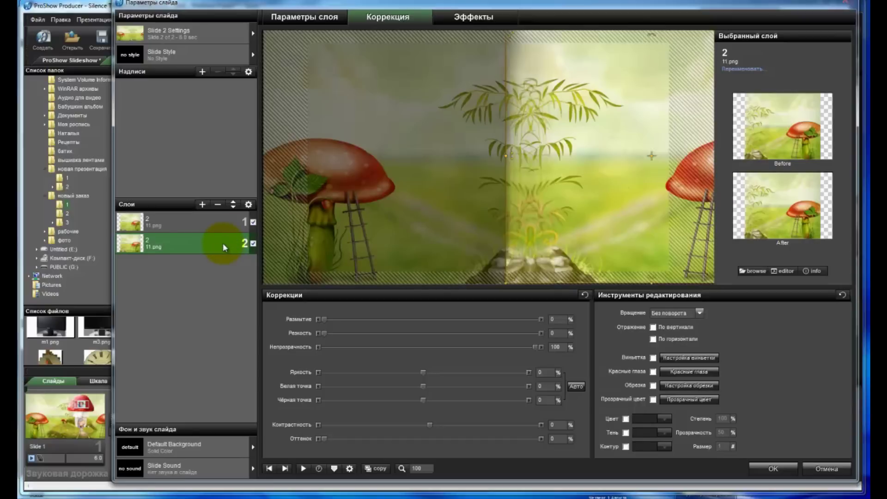
left_click(303, 468)
Add the mushroom house image 12.png from the image folder as a new layer above the two background layers
left_click(201, 217)
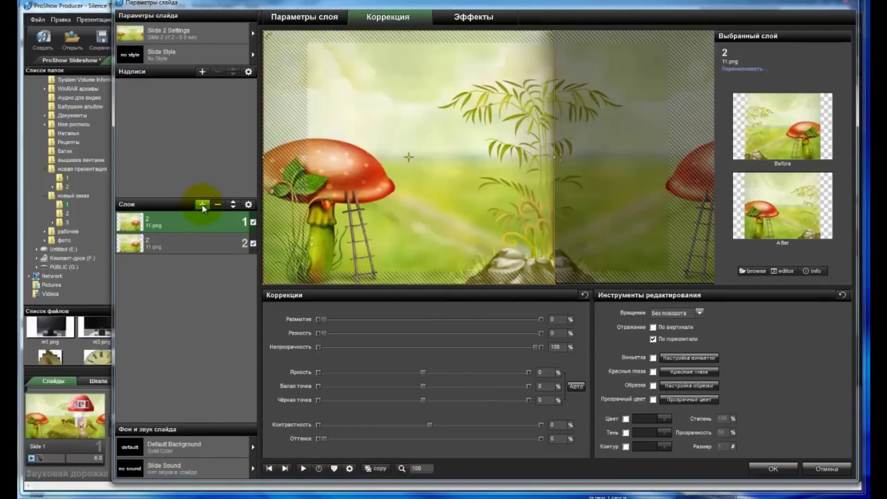
left_click(203, 204)
left_click(240, 216)
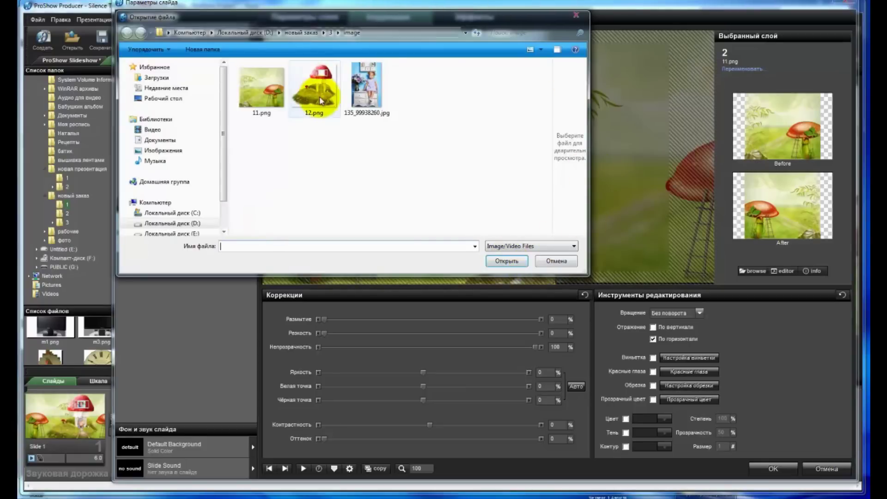
left_click(315, 88)
left_click(507, 261)
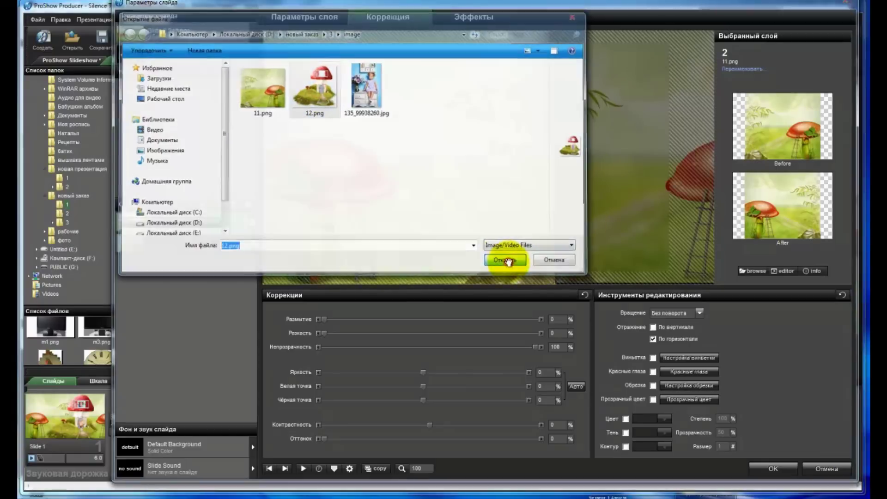
Enlarge the mushroom house and place it right of the slide's centre, with its grassy hill at the bottom edge
left_click_drag(540, 142, 589, 187)
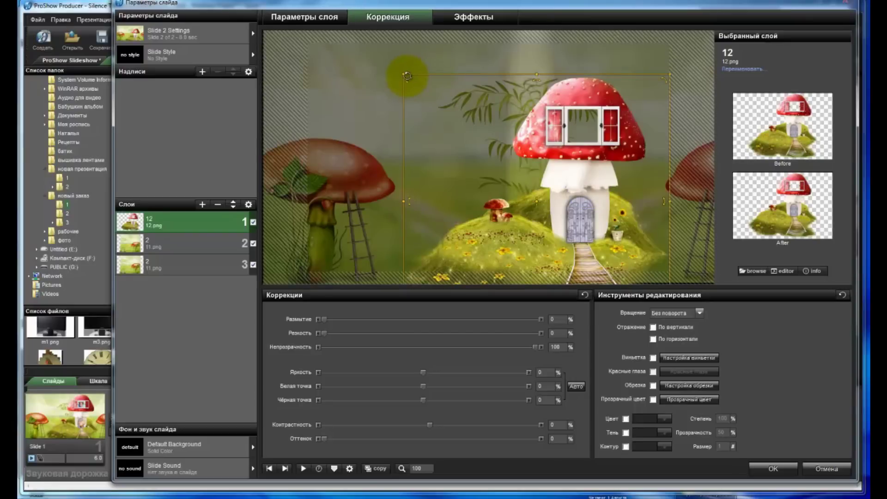
left_click_drag(402, 73, 378, 48)
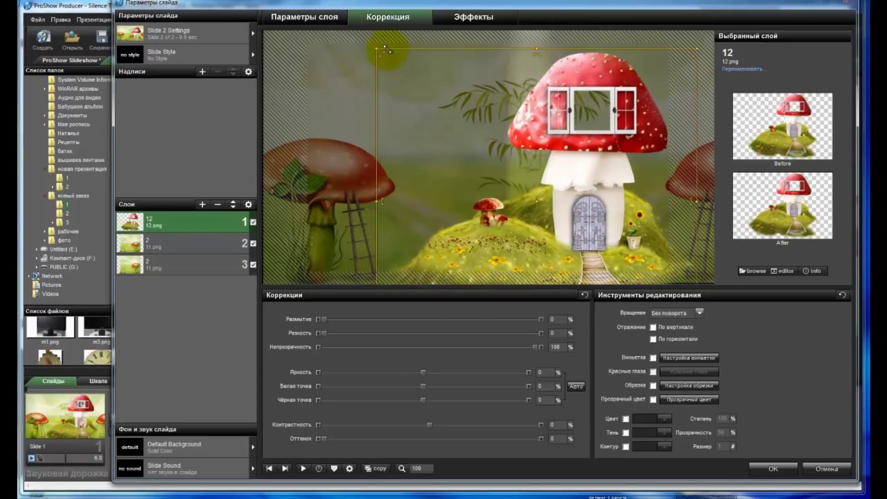
left_click(560, 219)
left_click_drag(559, 218, 544, 220)
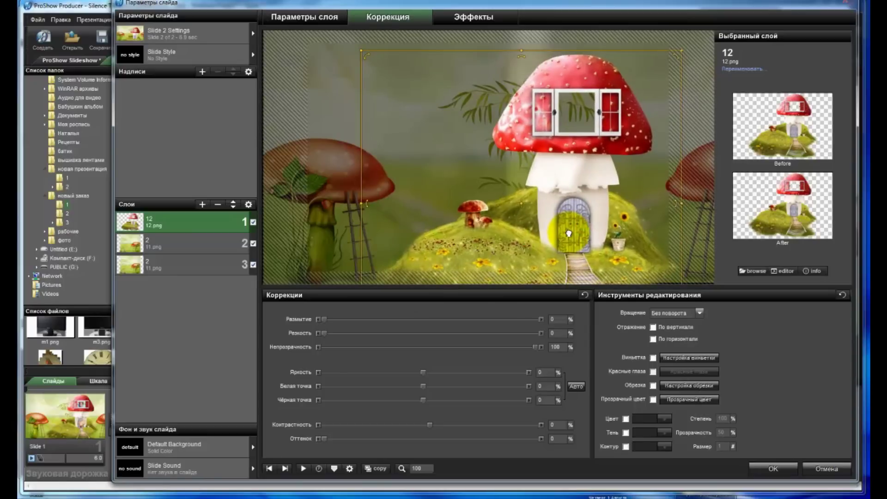
left_click(383, 64)
left_click(363, 54)
left_click_drag(363, 54, 359, 50)
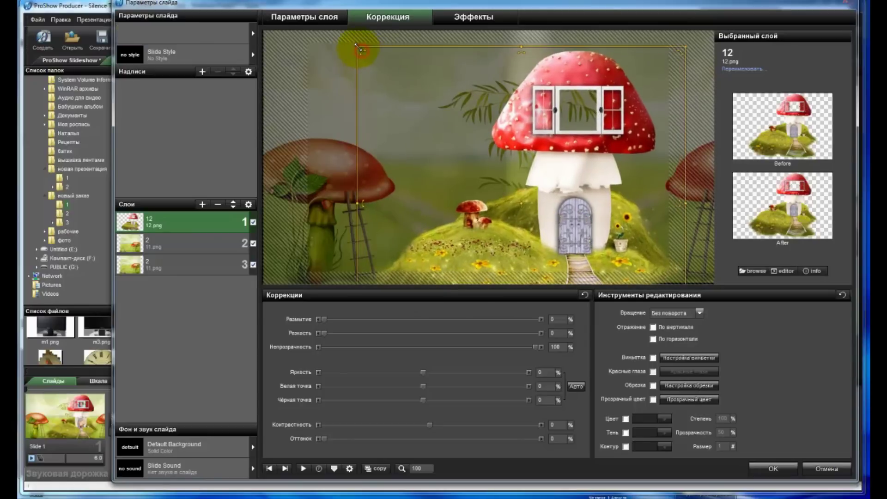
left_click(559, 220)
left_click_drag(559, 221, 567, 223)
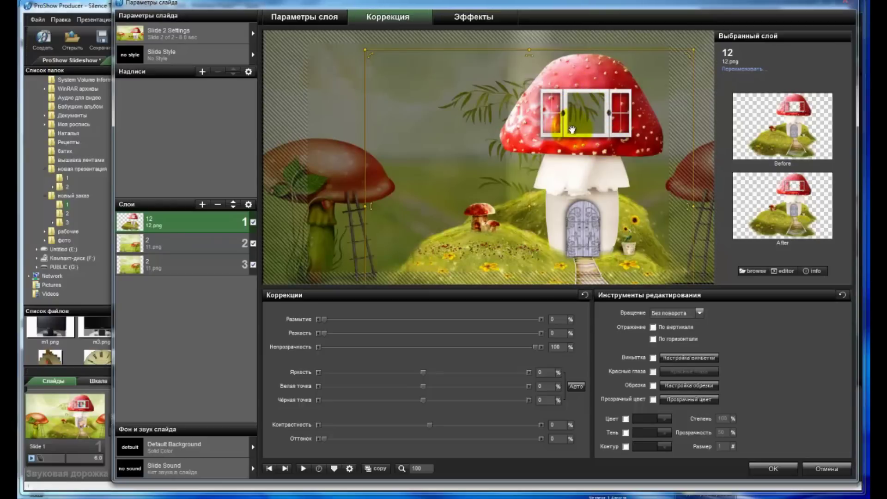
Add the photo 135_99938260.jpg as a new layer directly beneath the mushroom house layer
left_click(203, 245)
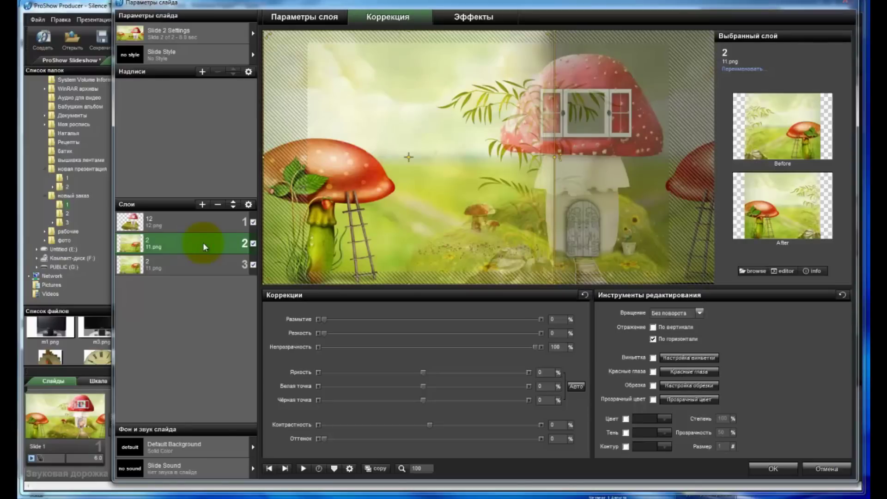
left_click(203, 207)
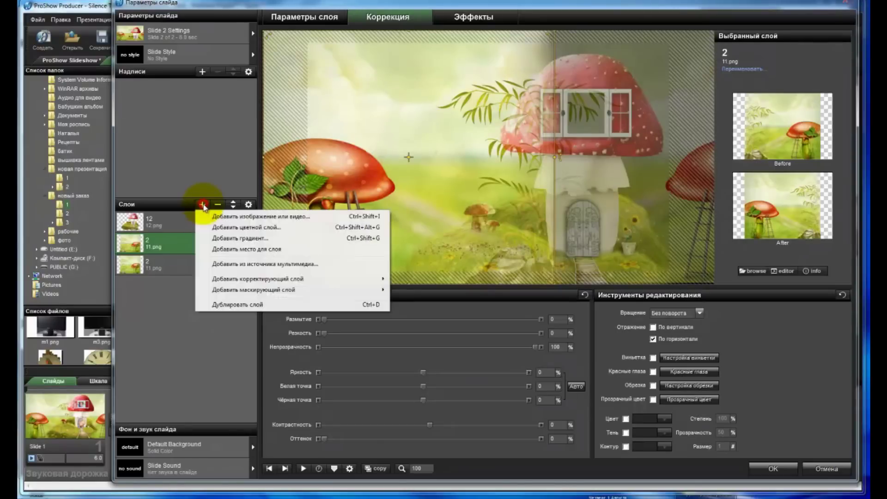
left_click(226, 214)
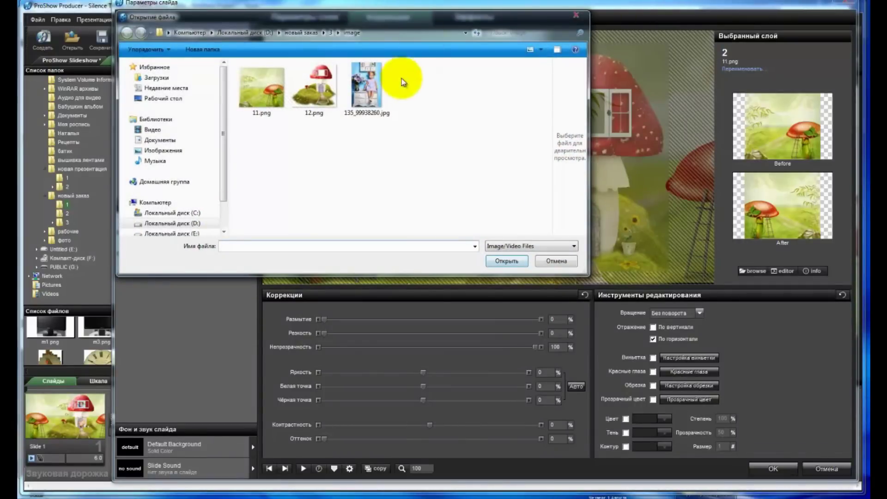
left_click(376, 86)
left_click(506, 261)
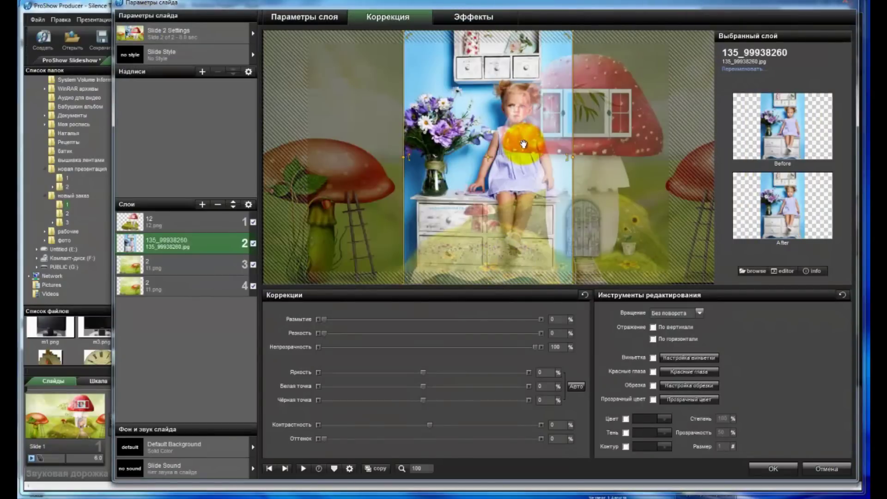
Shrink the photo and position it so the girl's face sits in the mushroom house window, previewing the slide
left_click_drag(508, 153, 589, 165)
left_click_drag(469, 45, 492, 69)
left_click_drag(569, 180, 573, 167)
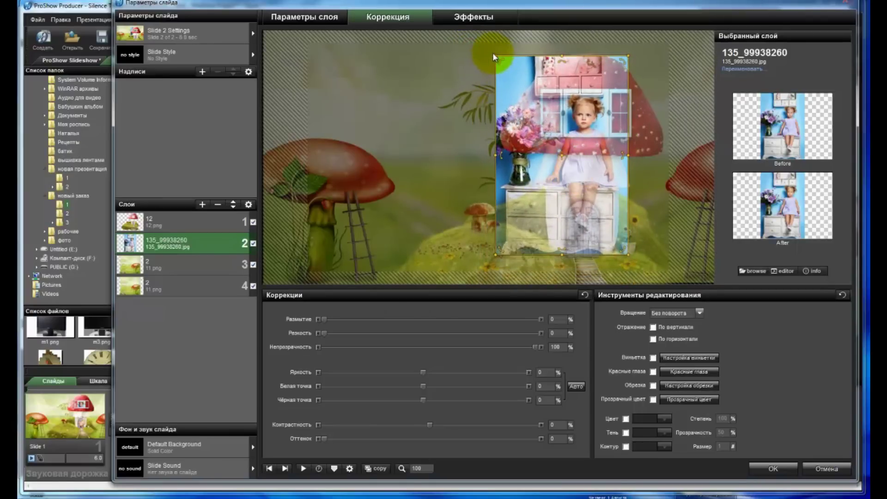
left_click_drag(493, 55, 504, 69)
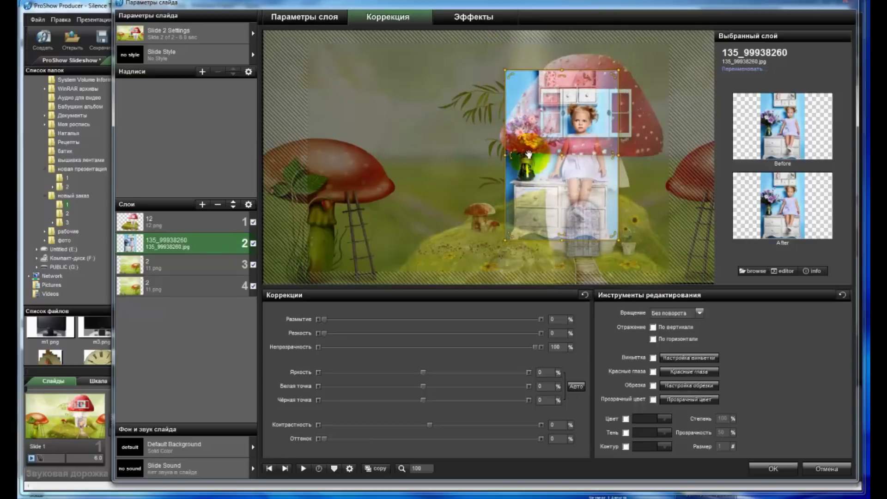
left_click_drag(557, 177, 566, 170)
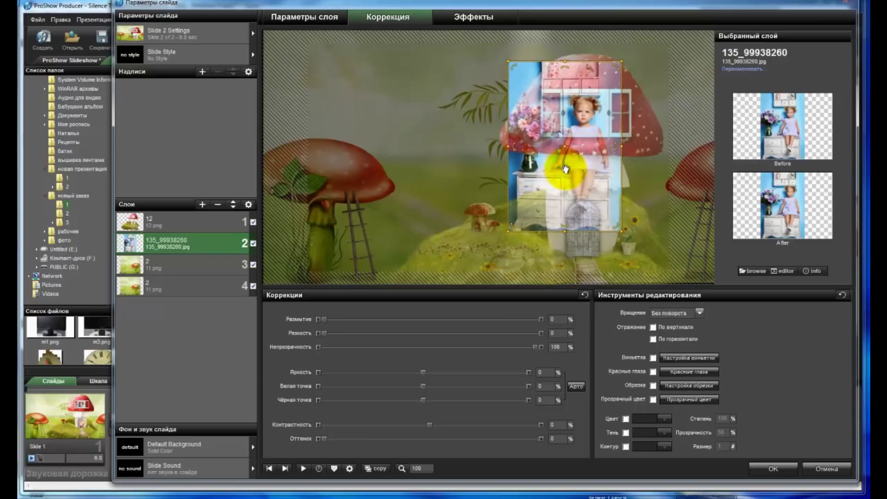
left_click(303, 468)
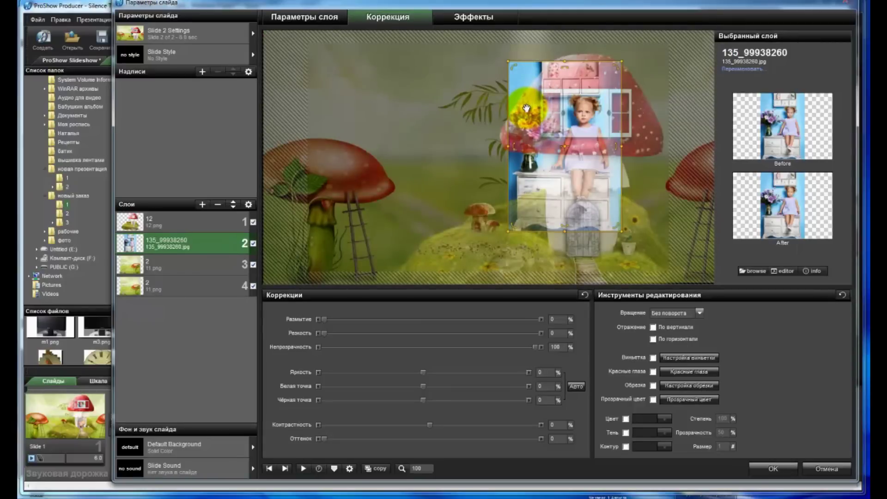
Start a gradient layer above the photo using the Masks presets, rectangular type, and the large soft-edged white square on black
left_click(475, 18)
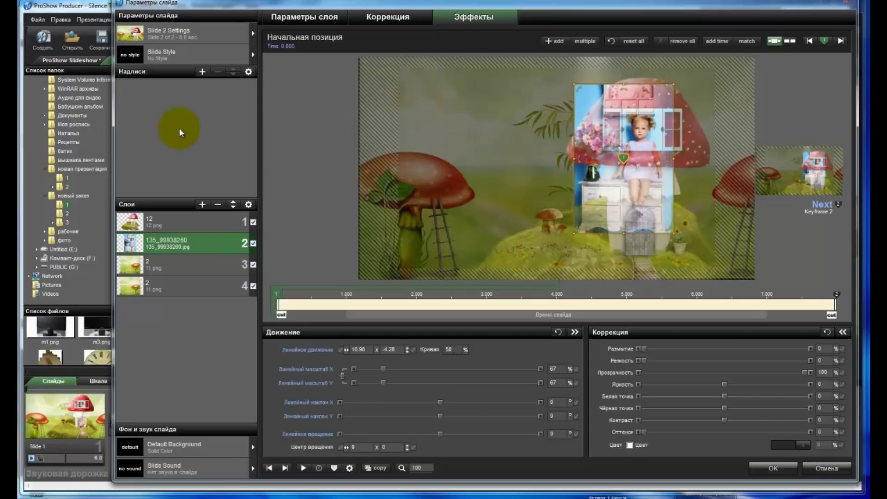
left_click(201, 205)
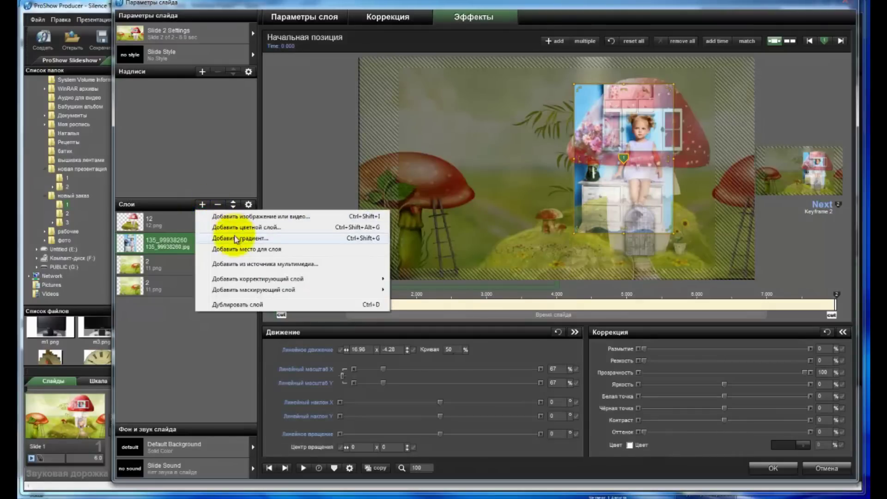
left_click(237, 239)
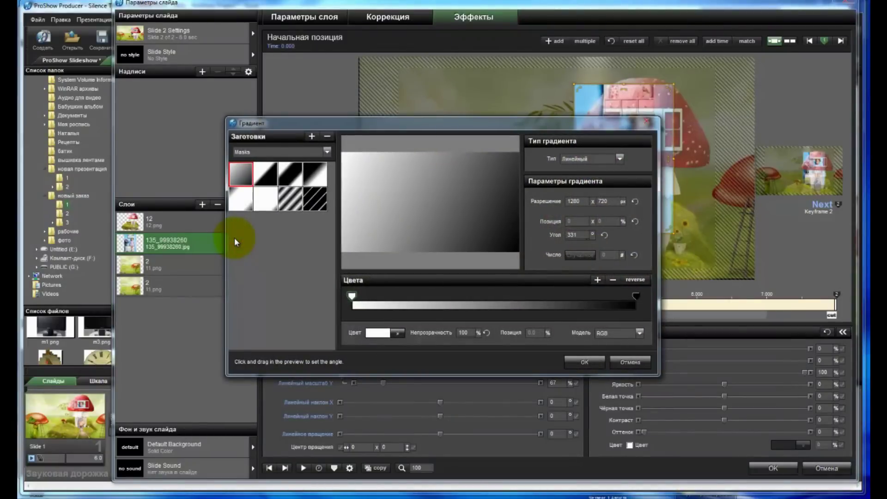
left_click(327, 151)
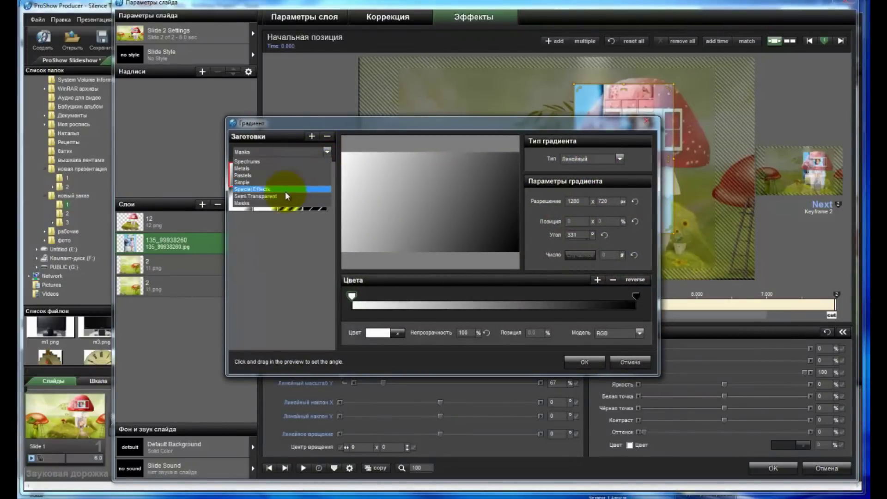
left_click(285, 203)
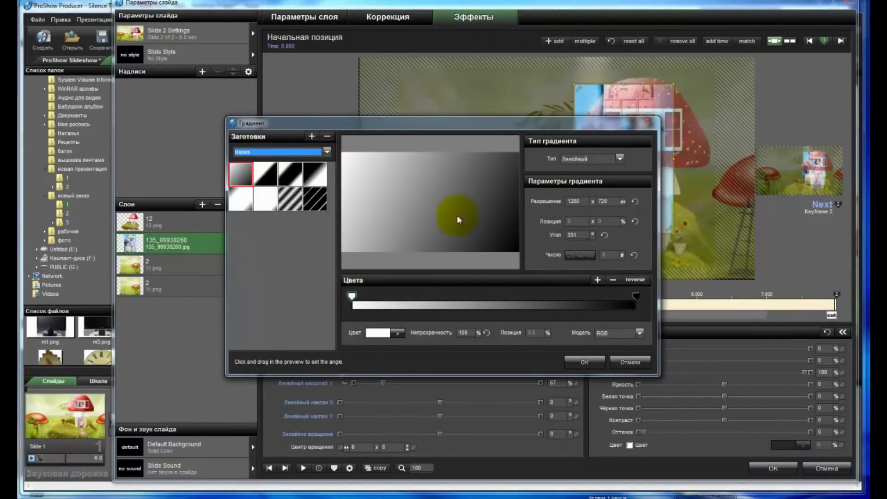
left_click(620, 158)
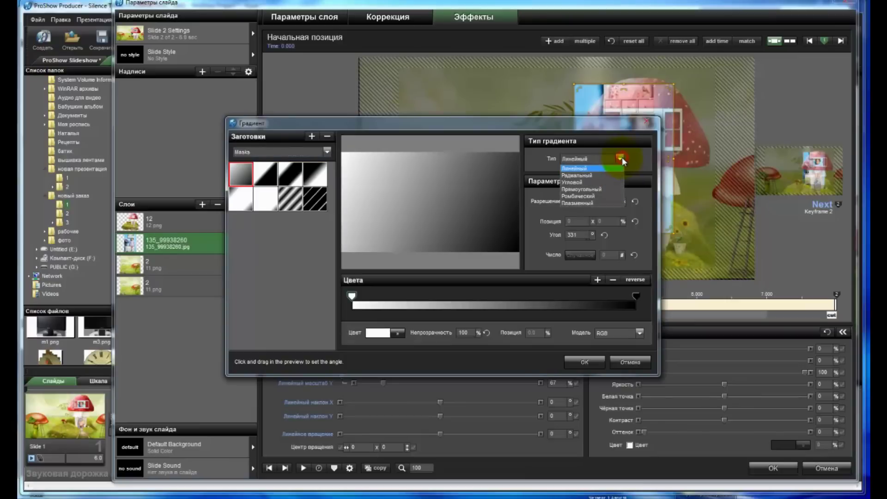
left_click(601, 189)
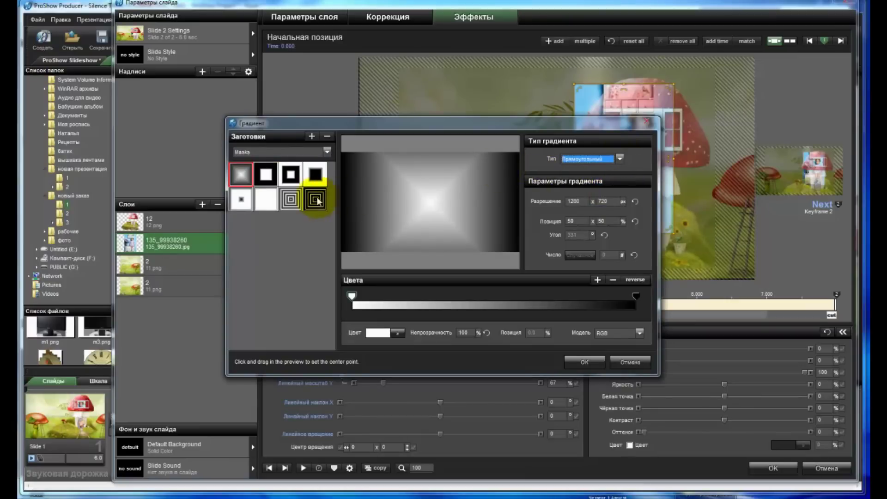
left_click(271, 180)
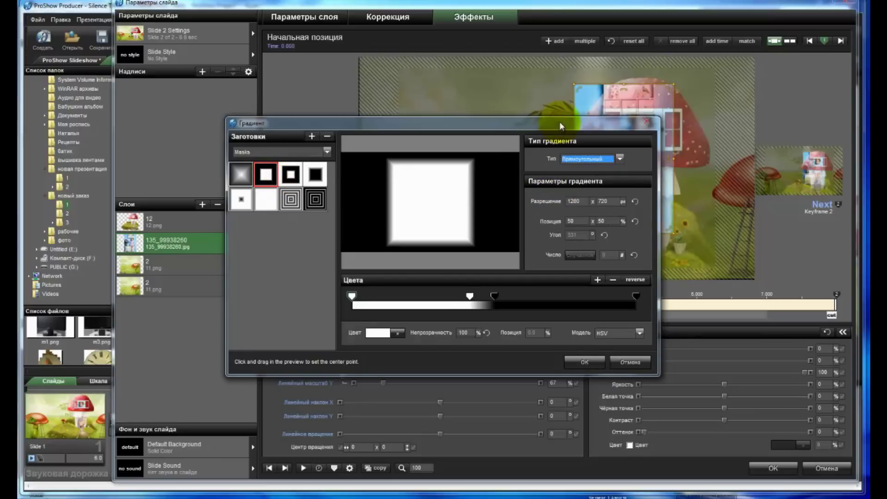
Set the gradient's resolution to 720 x 1280 px, moving its dialog clear of the mushroom house
left_click_drag(558, 121, 454, 114)
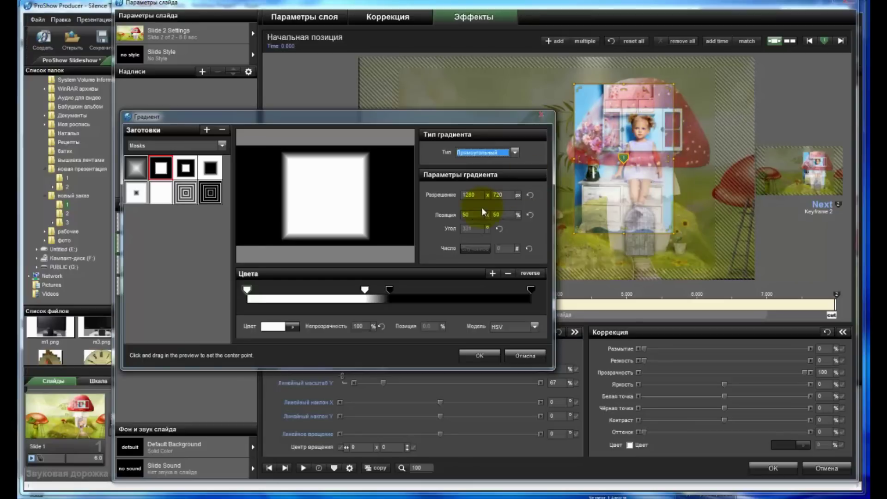
left_click_drag(477, 194, 461, 197)
type("7")
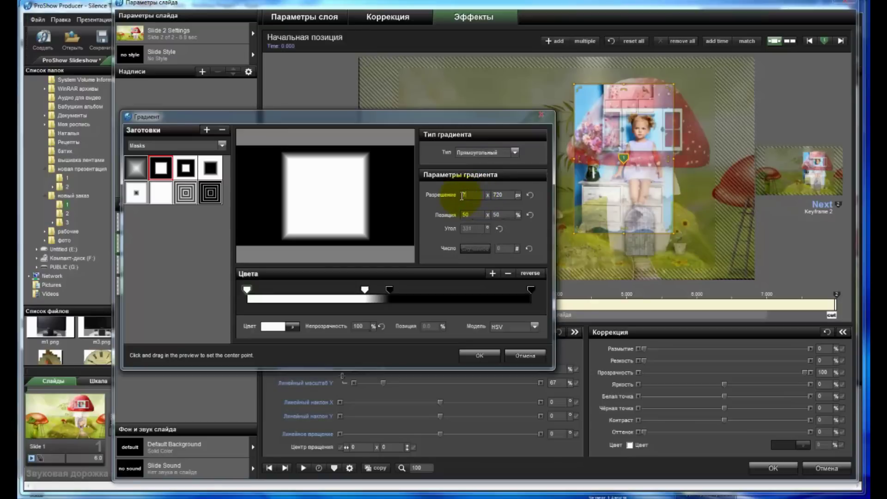
type("20")
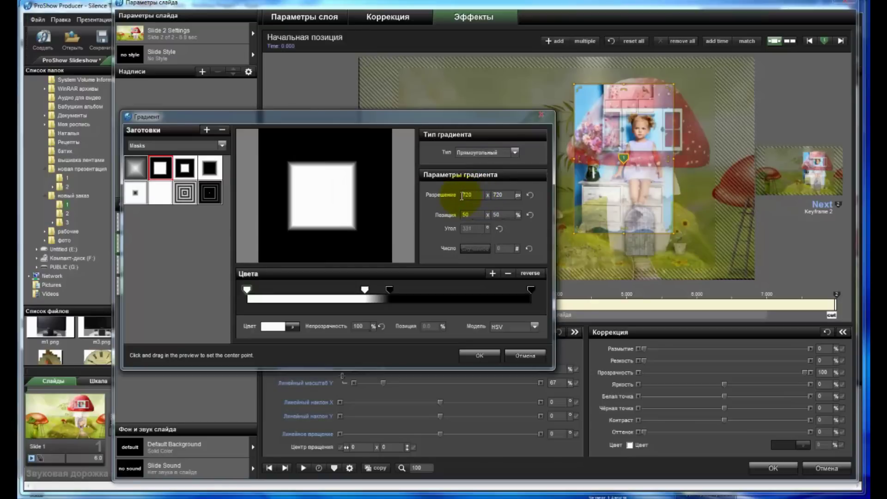
key("Tab")
type("1280")
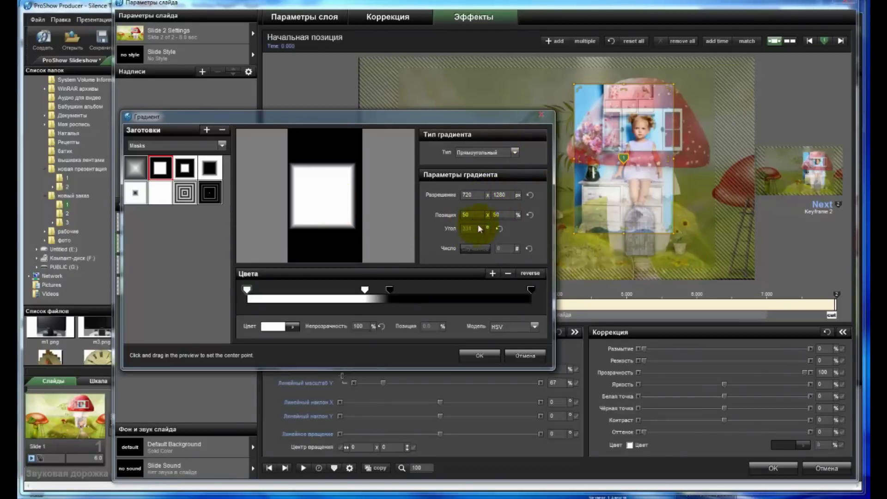
Set the gradient's centre position to 60 x 30 %
left_click(504, 215)
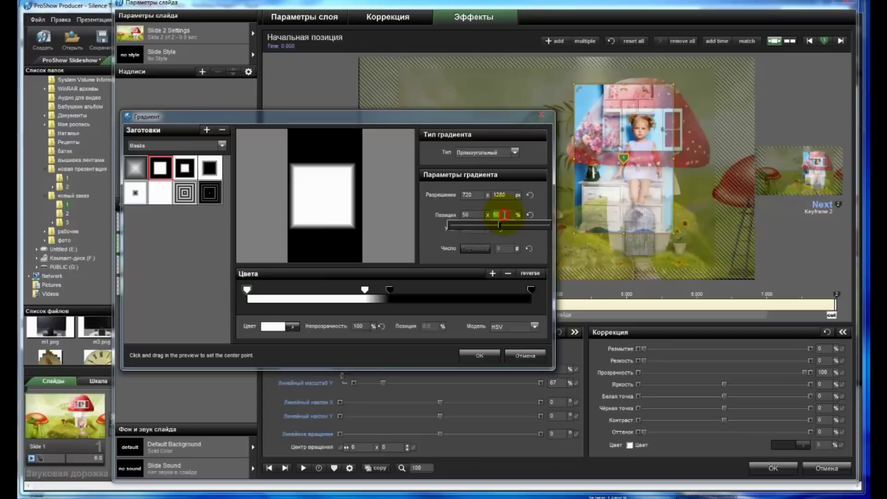
left_click_drag(500, 226, 478, 225)
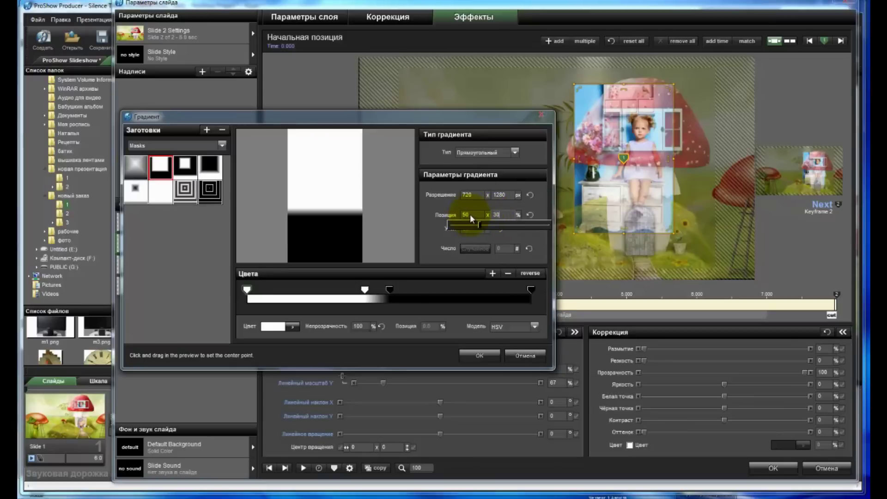
left_click(470, 214)
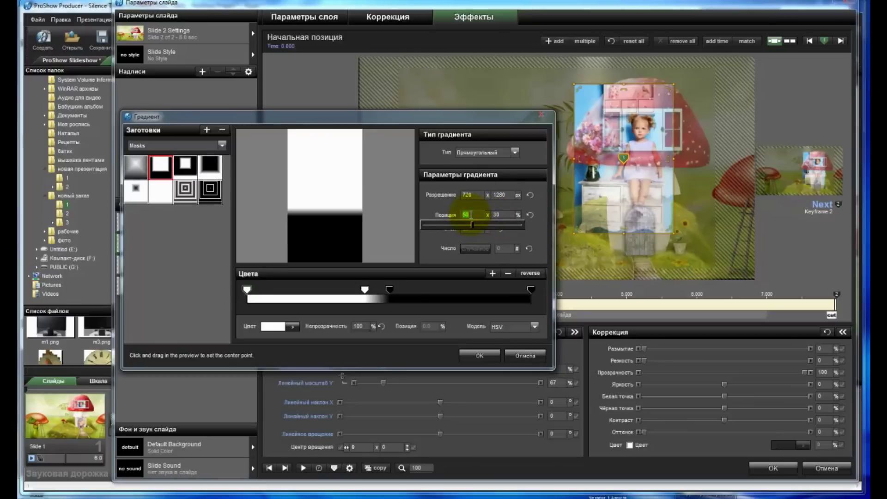
type("60")
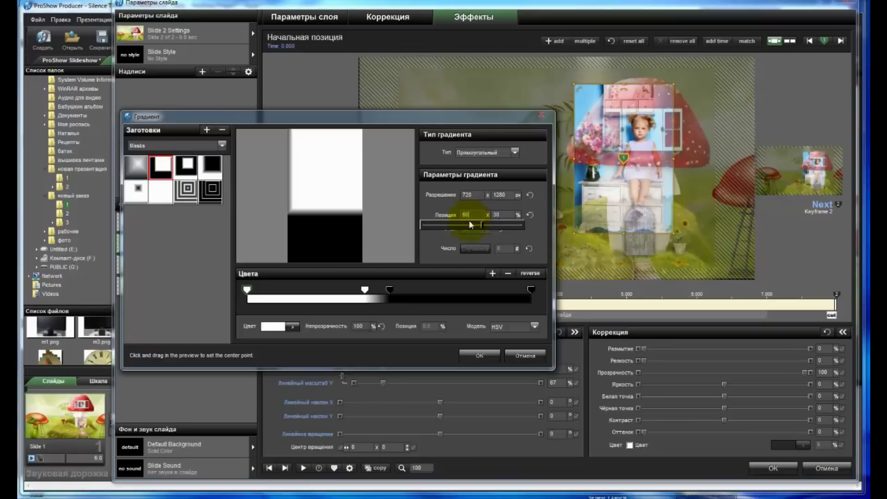
Shrink the gradient's white square by moving the inner white stop inward and the inner black stop to 16.7 %, and create the layer
left_click_drag(365, 289, 296, 309)
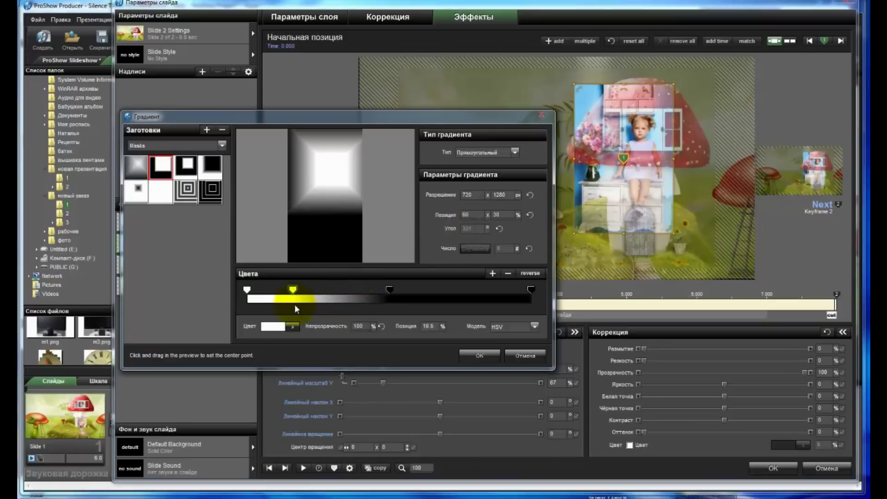
left_click_drag(387, 289, 294, 289)
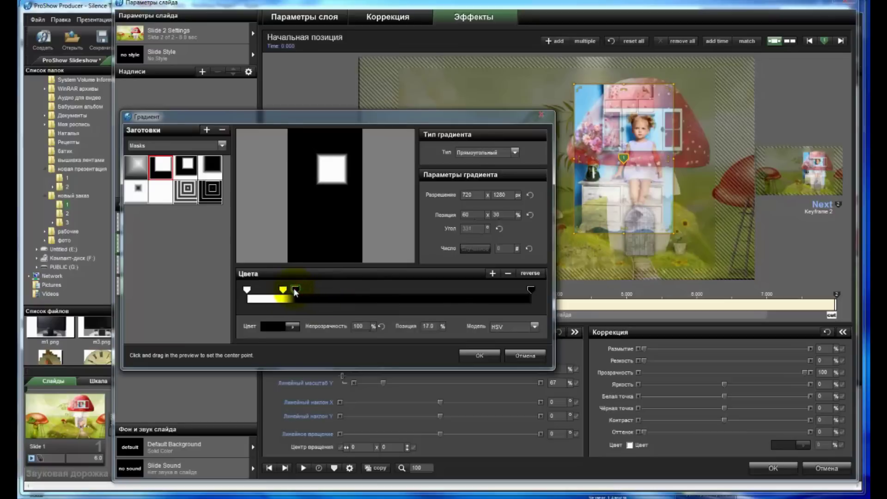
left_click_drag(294, 289, 293, 289)
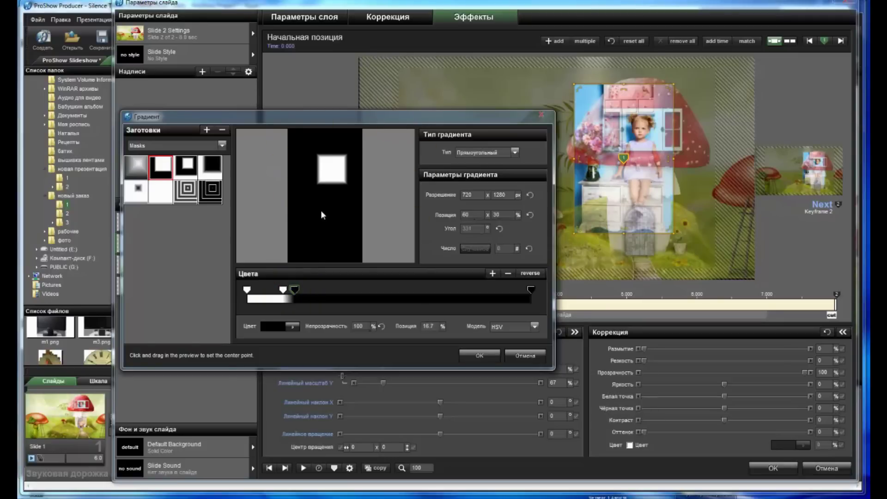
left_click(480, 355)
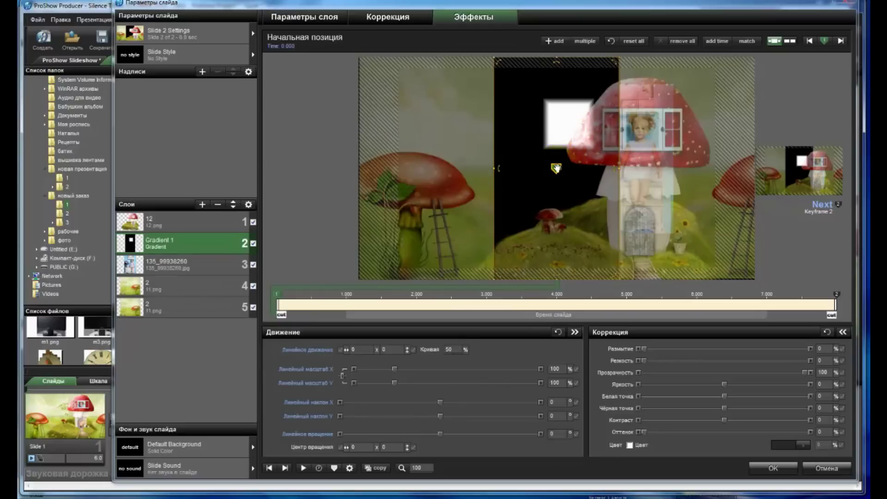
Scale the gradient layer to 95 % and move it to 18.74 x 1.54 so its white square fills the mushroom house window
left_click_drag(555, 168, 657, 152)
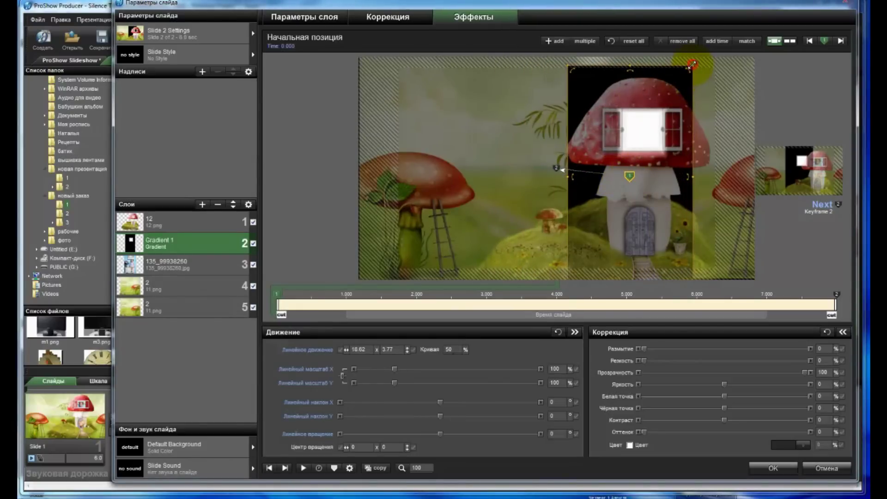
left_click_drag(693, 63, 689, 69)
left_click_drag(642, 148, 642, 145)
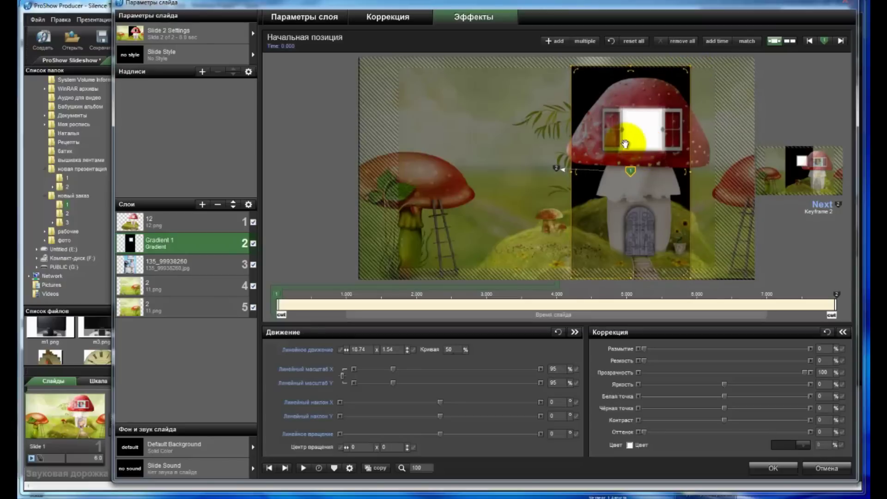
Use the gradient layer as a mask for the photo and preview the slide
right_click(179, 243)
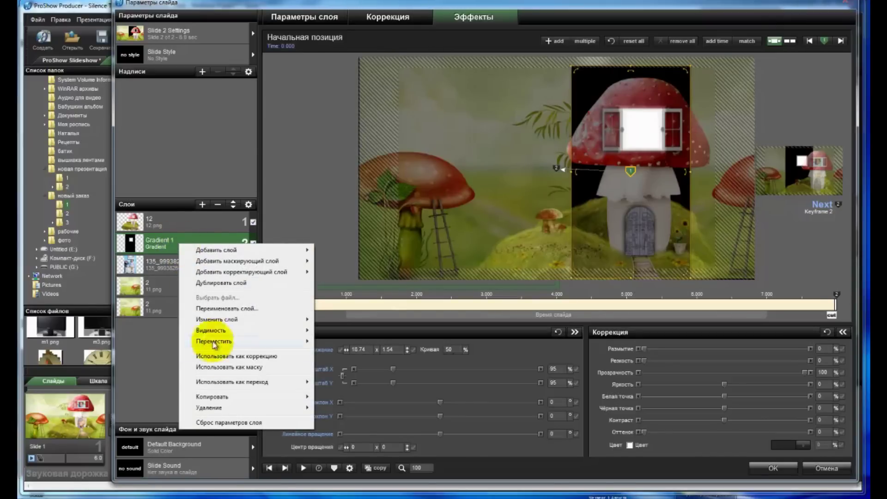
left_click(224, 367)
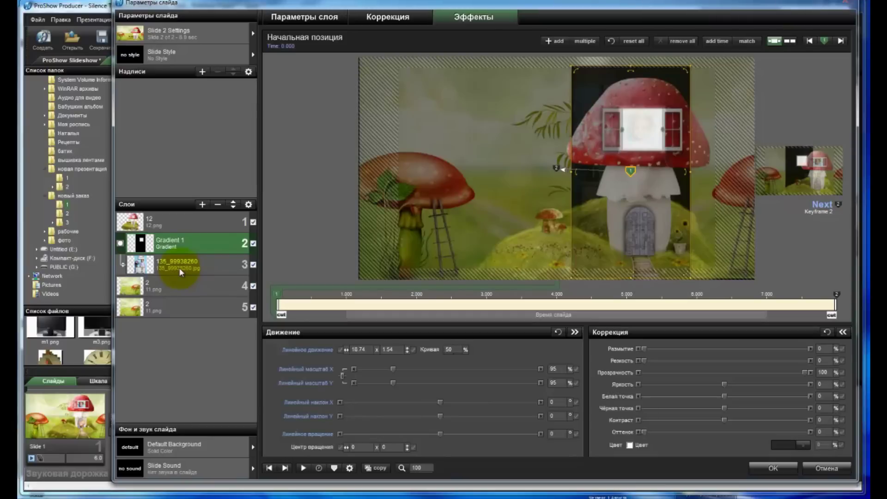
left_click(304, 468)
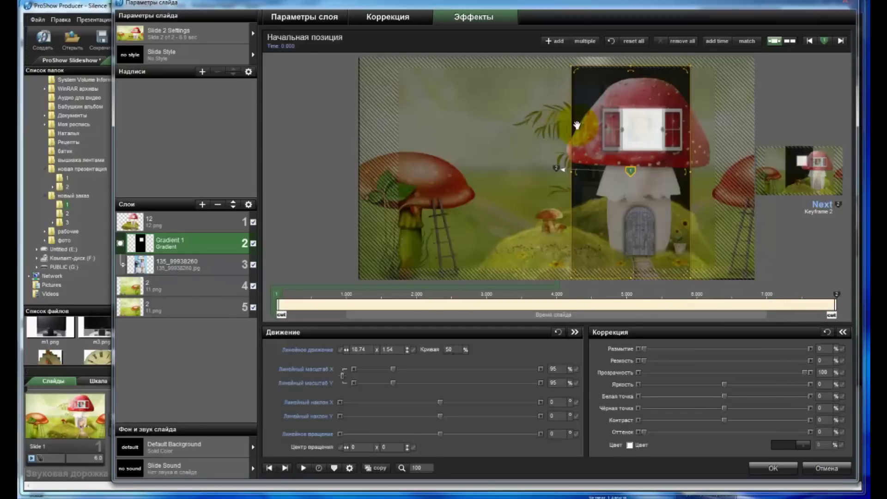
Compare the gradient mask's start and end keyframes and copy the first keyframe's settings to the next keyframe
left_click(162, 240)
left_click(276, 293)
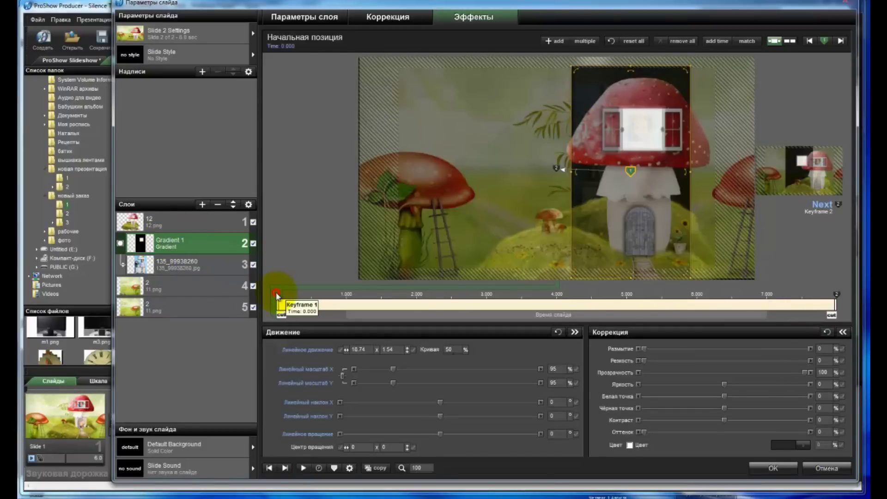
left_click(835, 294)
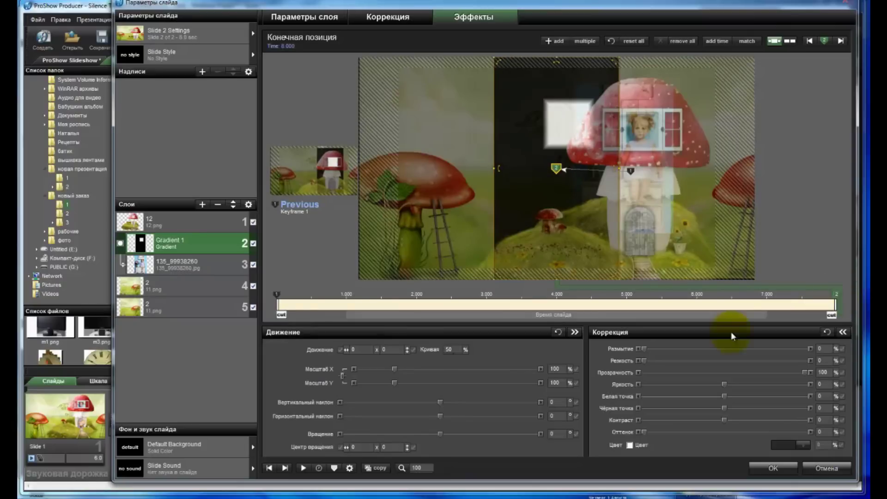
left_click(276, 294)
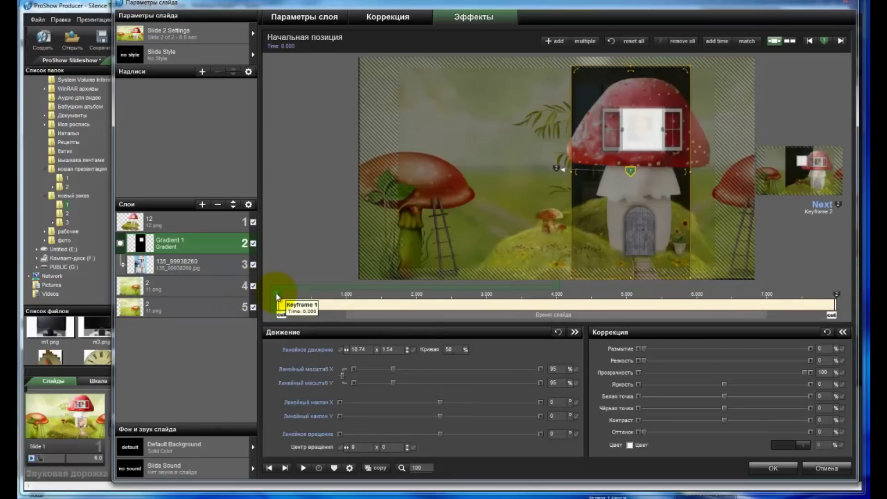
right_click(277, 296)
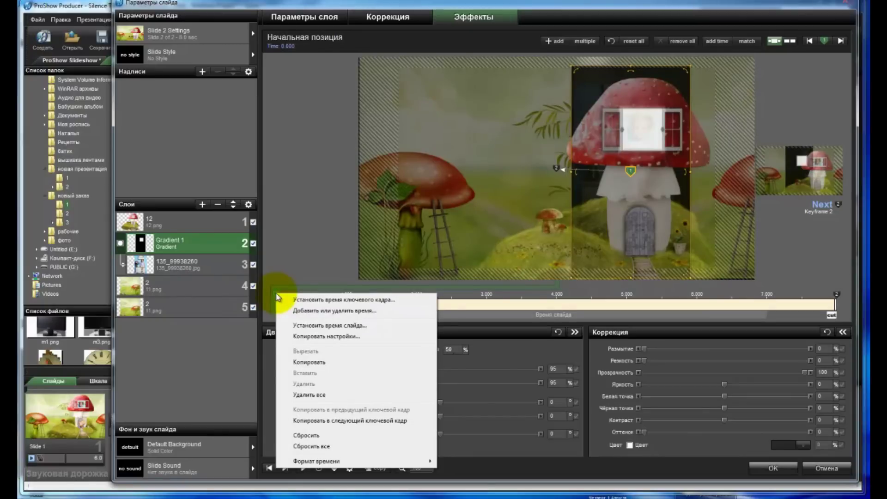
left_click(311, 421)
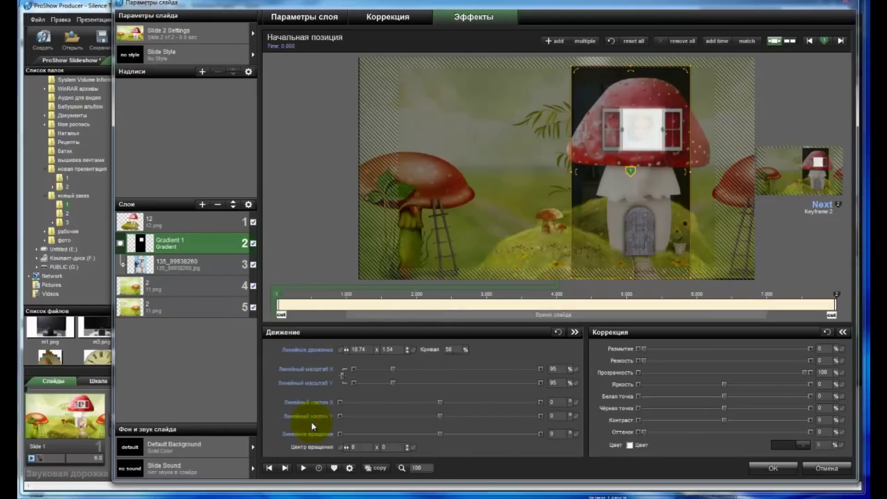
Copy the first keyframe's settings to the next keyframe for the photo layer and for the upper 11.png background layer
left_click(171, 264)
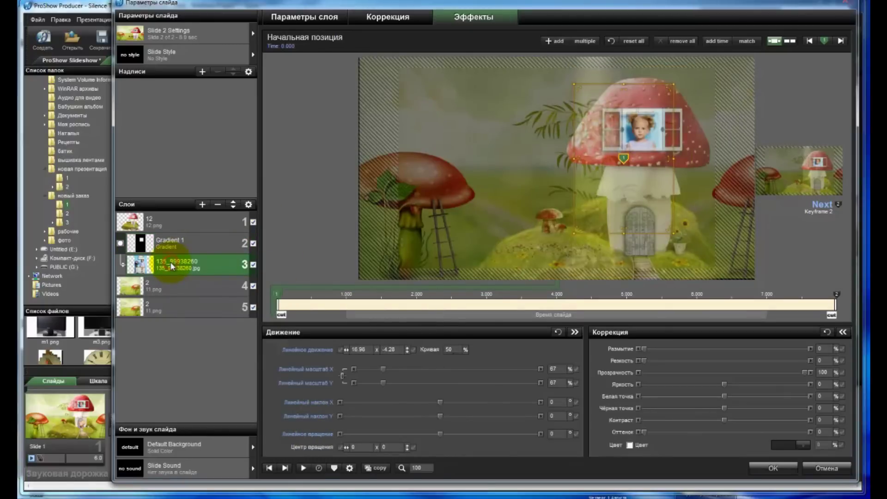
right_click(277, 291)
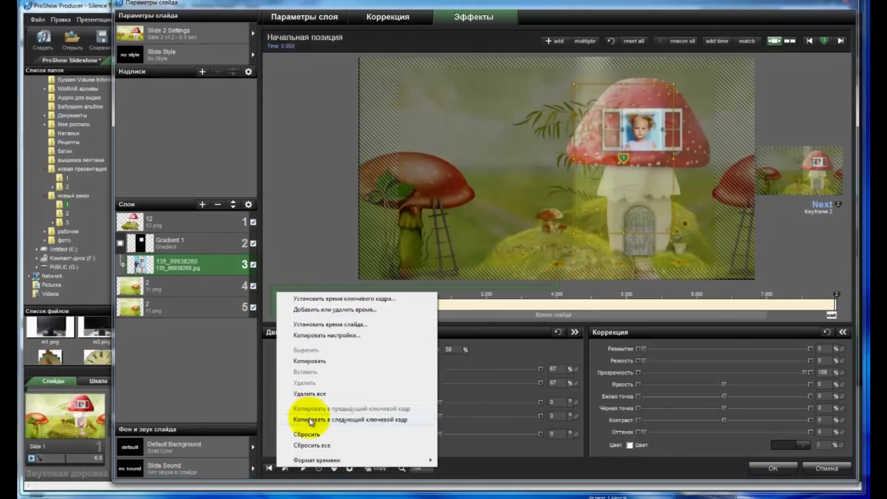
left_click(309, 419)
left_click(174, 288)
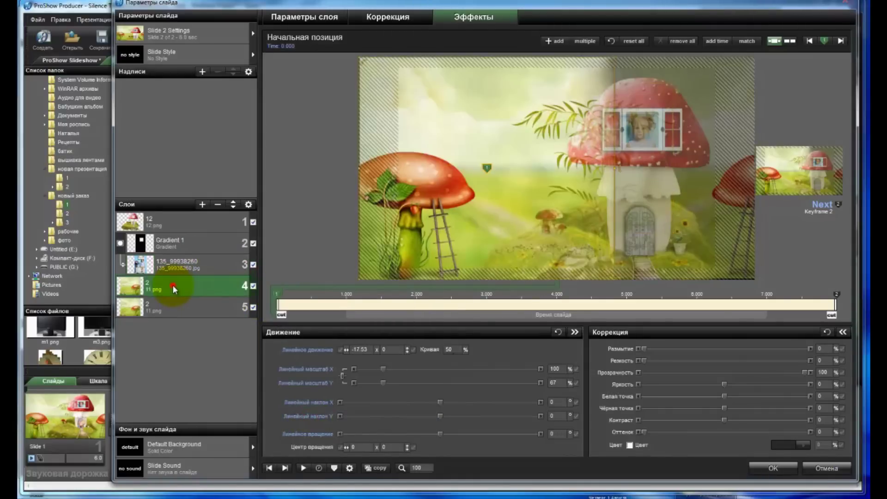
right_click(278, 293)
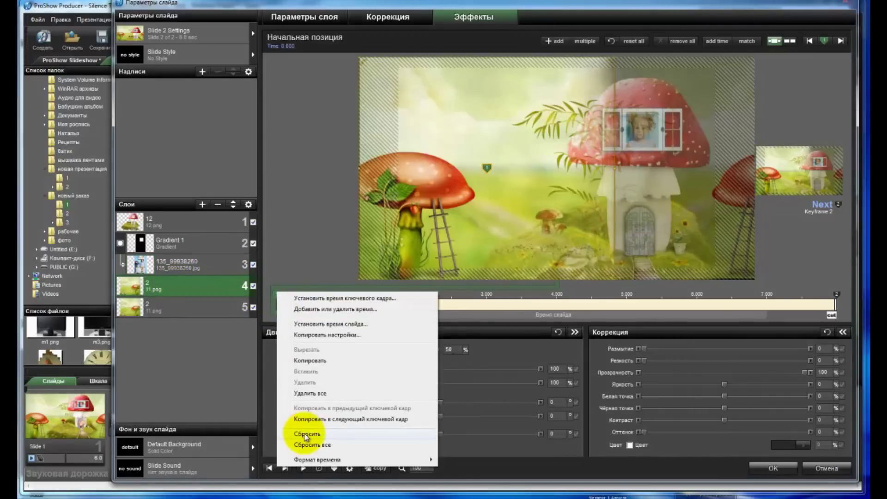
left_click(309, 419)
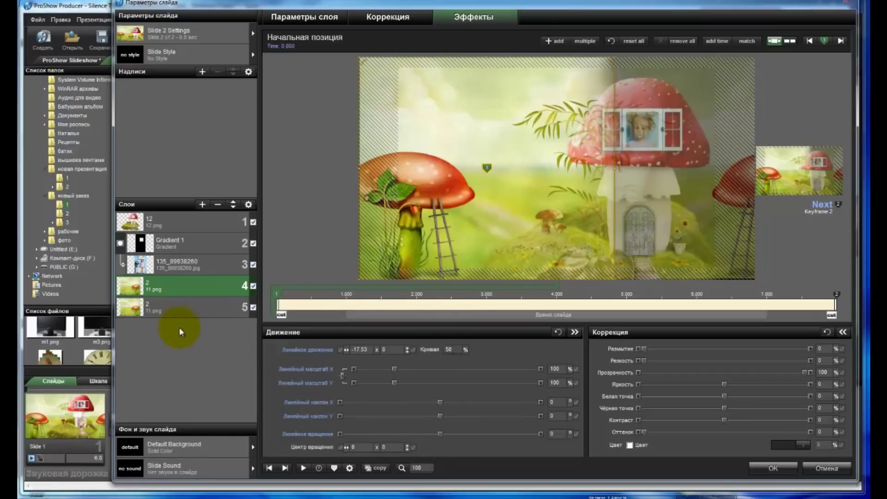
Copy the first keyframe's settings to the next keyframe for the lower 11.png background layer
left_click(177, 305)
right_click(277, 293)
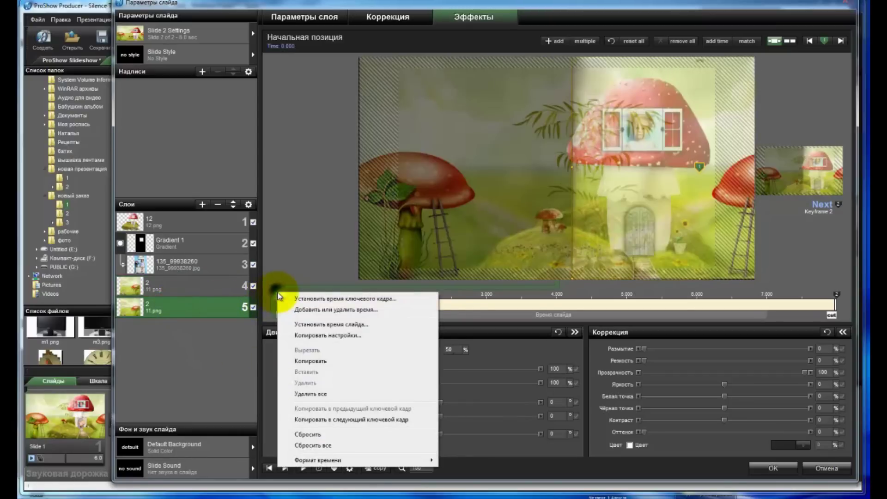
left_click(306, 420)
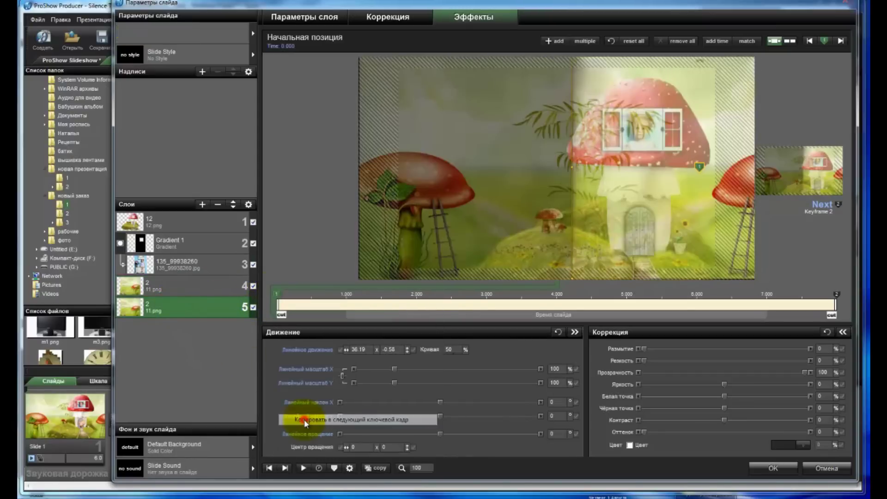
Copy the mushroom house layer's first keyframe settings to its next keyframe and preview the slide
left_click(174, 224)
right_click(174, 223)
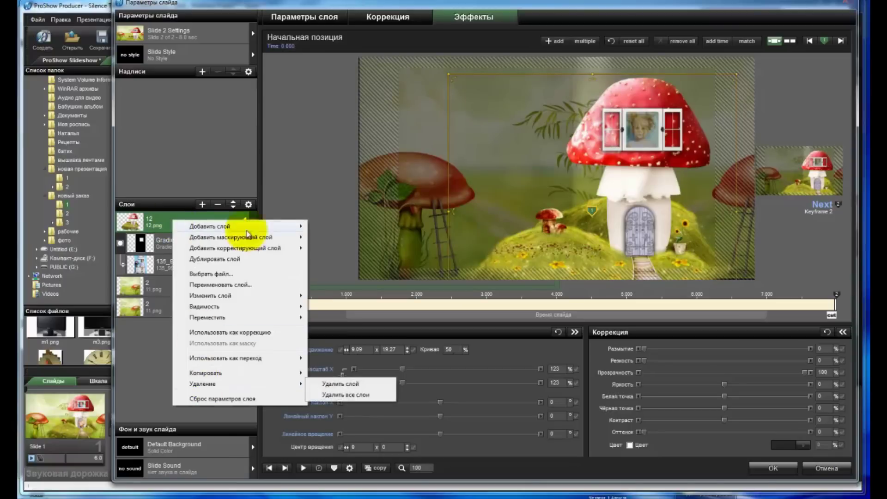
left_click(301, 184)
right_click(279, 293)
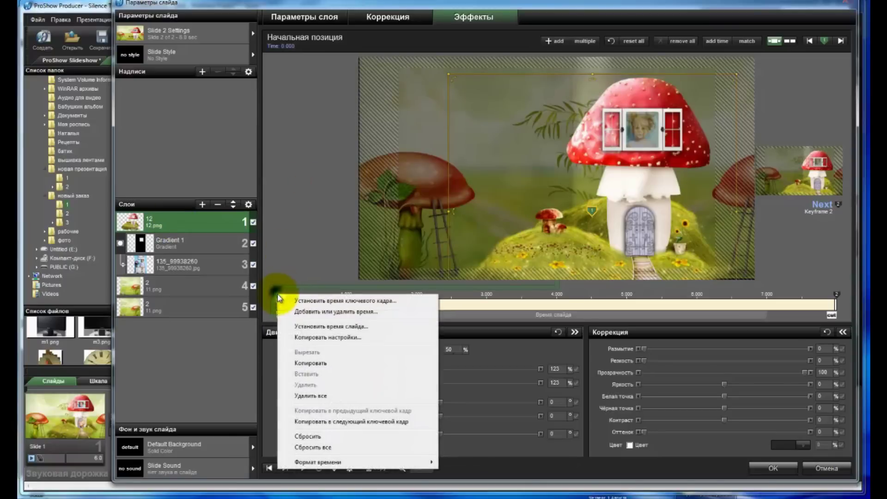
left_click(304, 422)
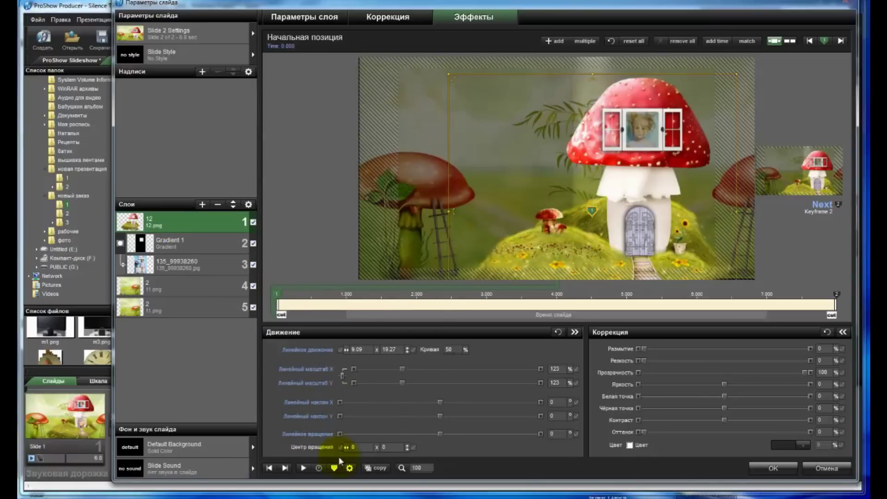
left_click(303, 468)
Add Butterfly Fix.mov from the order's video folder as a new top layer and preview the slide
left_click(202, 205)
left_click(224, 215)
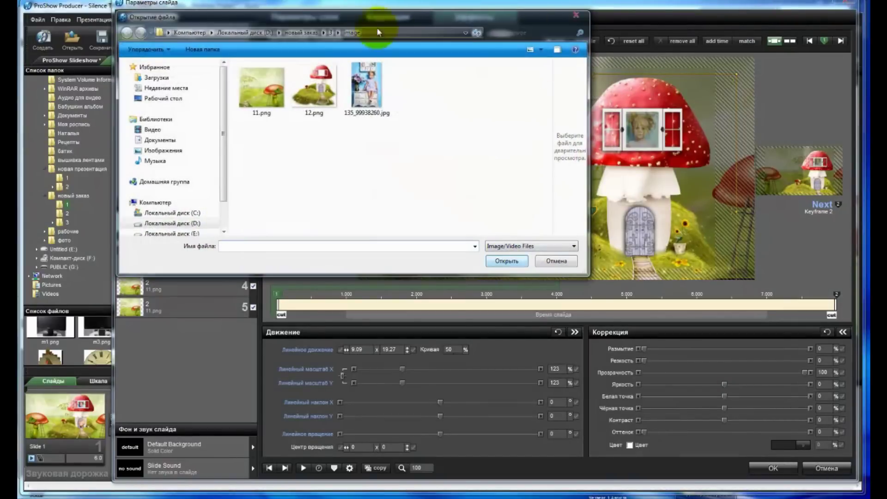
left_click(330, 33)
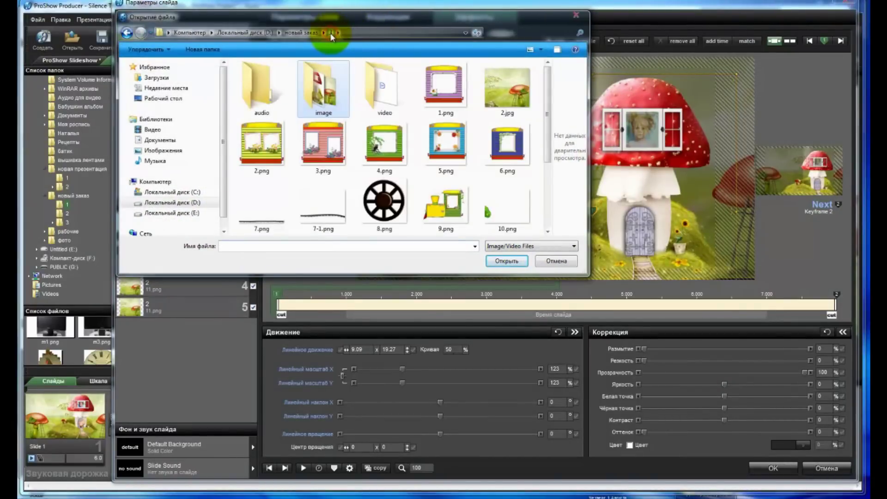
double_click(320, 93)
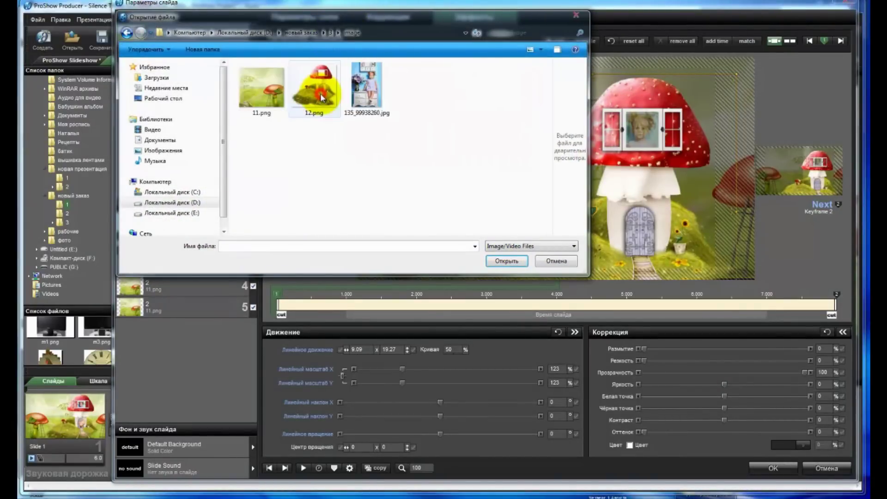
left_click(330, 32)
double_click(369, 87)
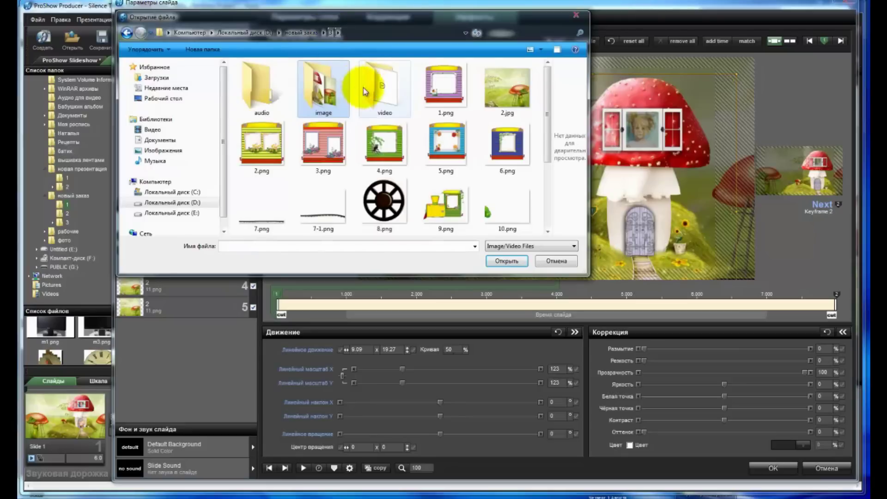
left_click(259, 88)
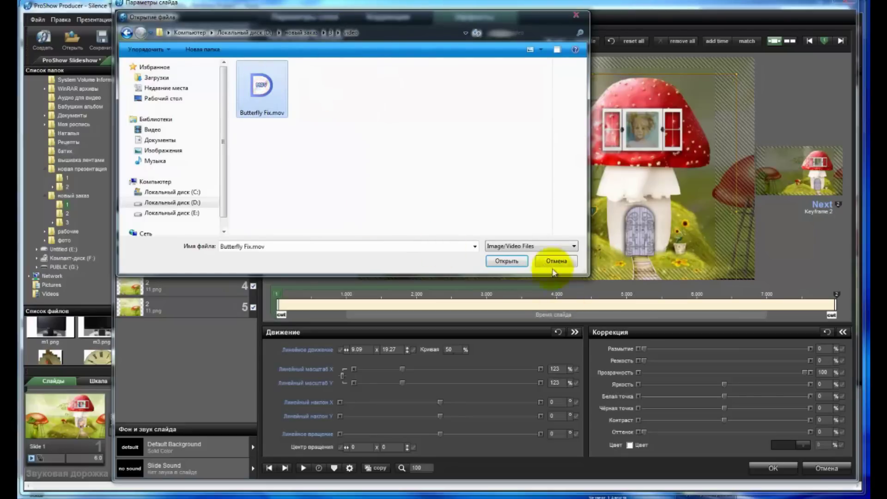
left_click(508, 261)
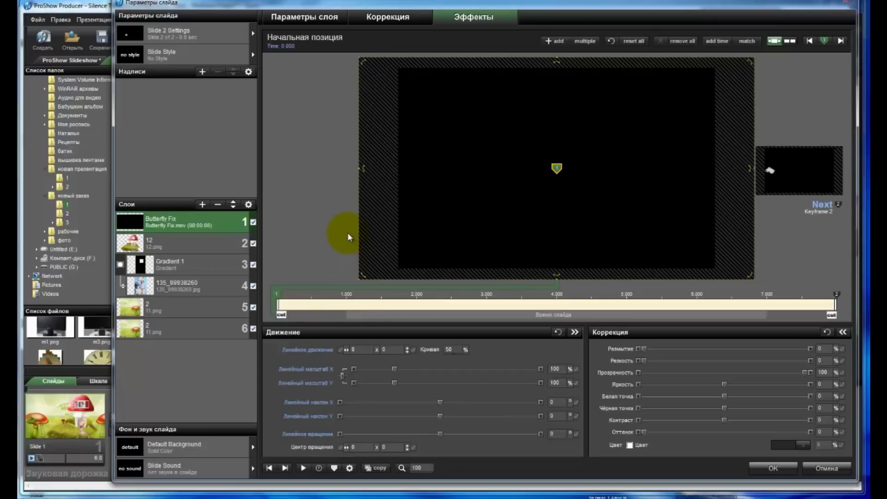
left_click(303, 469)
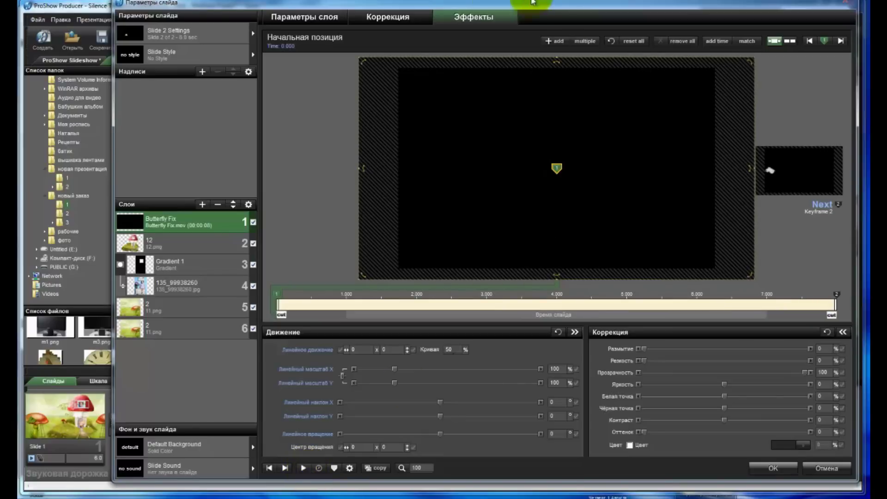
Enable transparent colour on the butterfly video, sample its black background as the key colour, and preview the slide
left_click(399, 20)
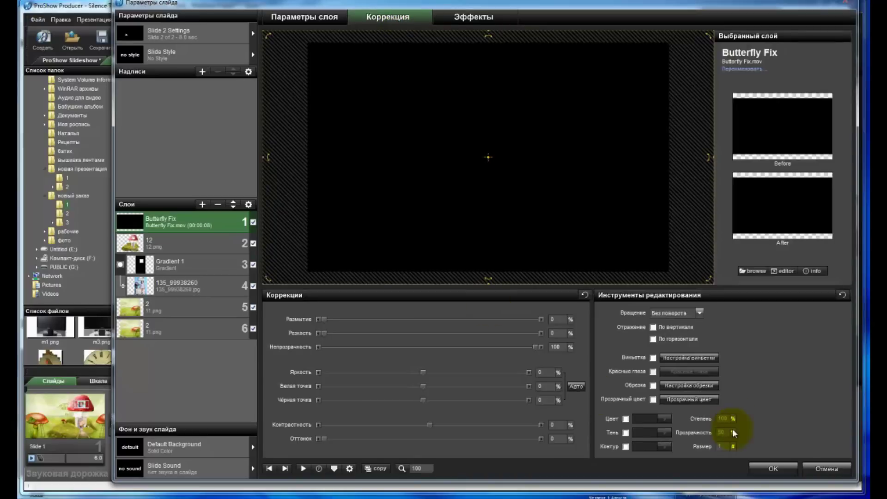
left_click(652, 400)
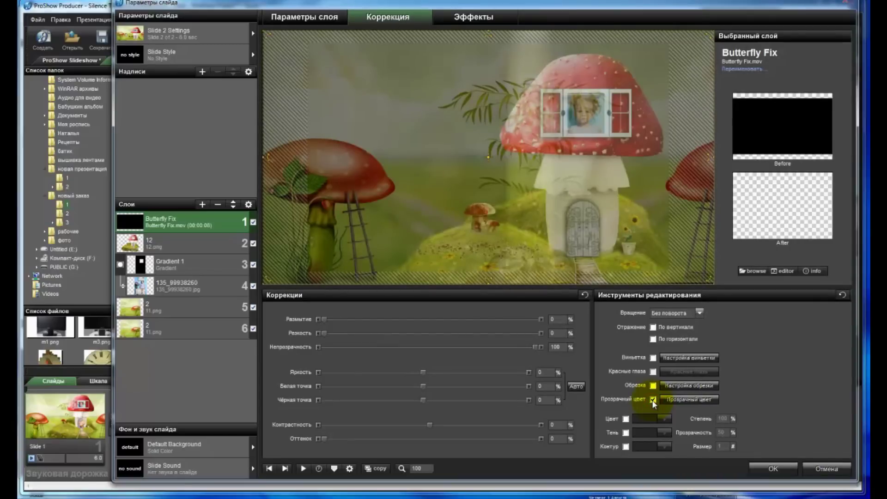
left_click(693, 398)
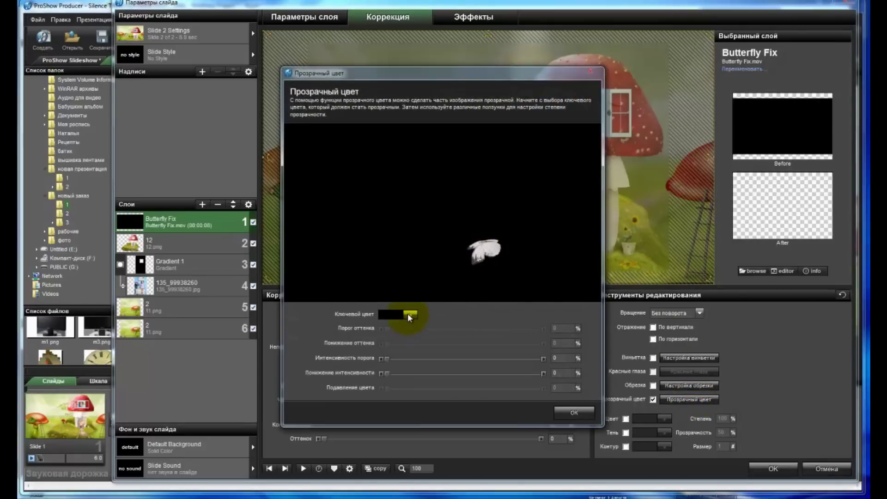
left_click(407, 313)
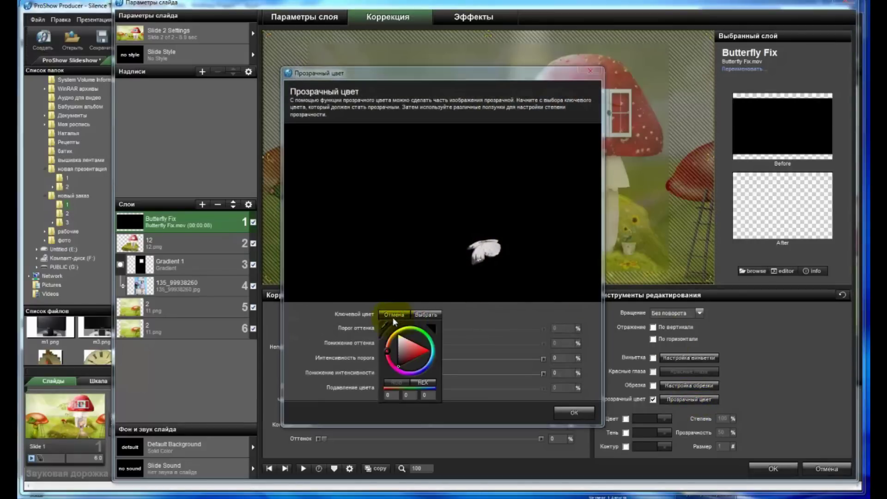
left_click(383, 326)
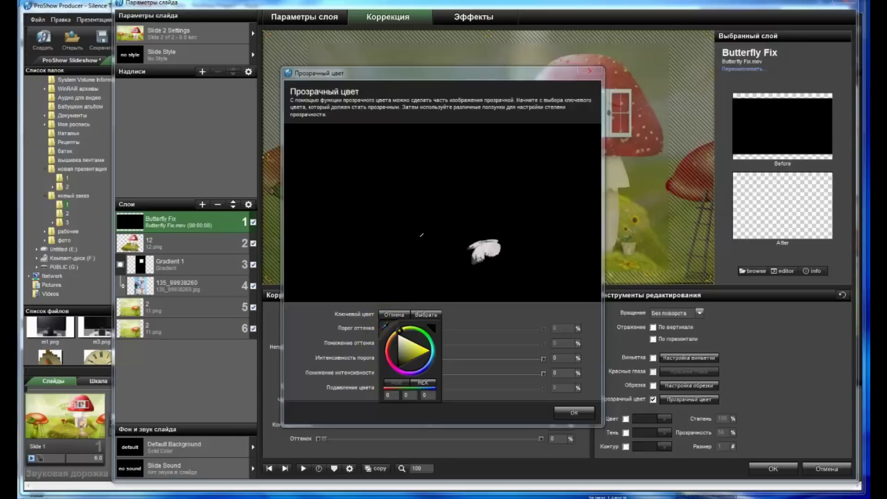
left_click(424, 219)
left_click(429, 314)
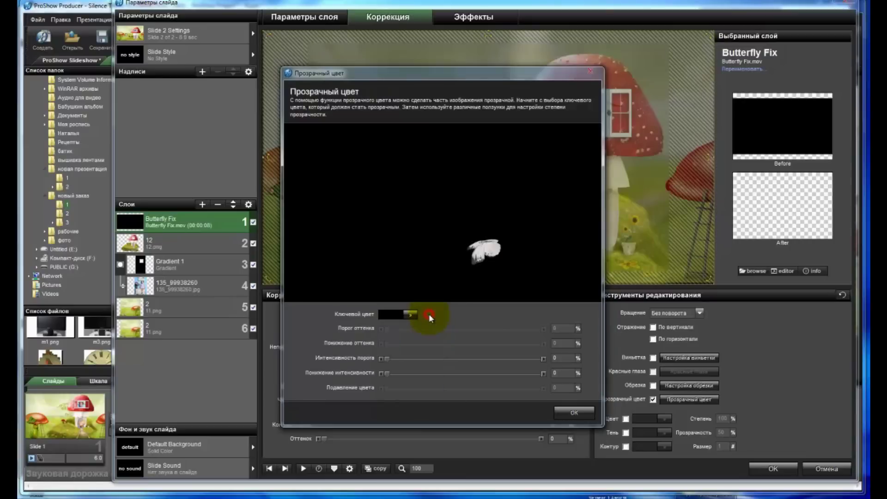
left_click(578, 412)
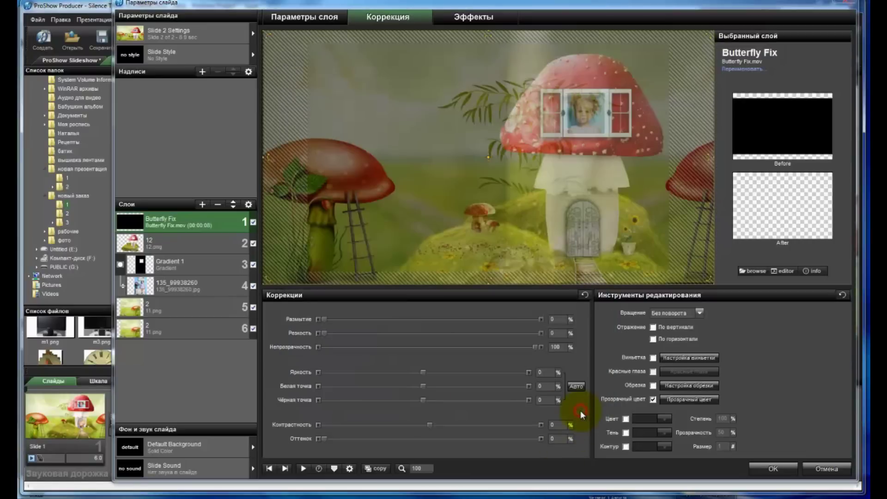
left_click(303, 468)
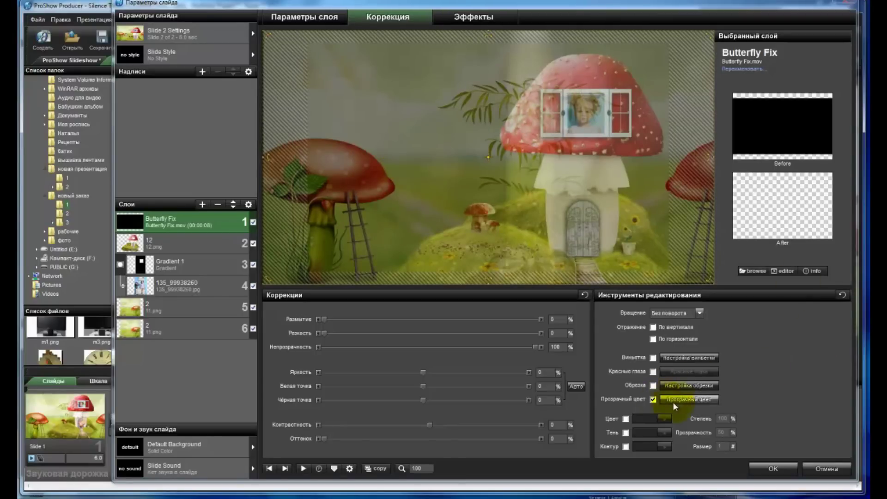
Set the butterfly key's intensity threshold and intensity falloff to 5 % each and preview the slide
left_click(690, 397)
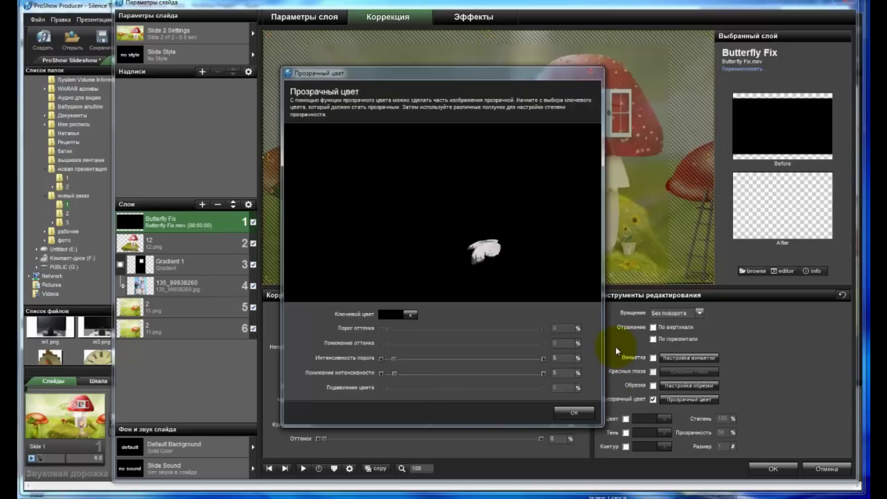
left_click(568, 411)
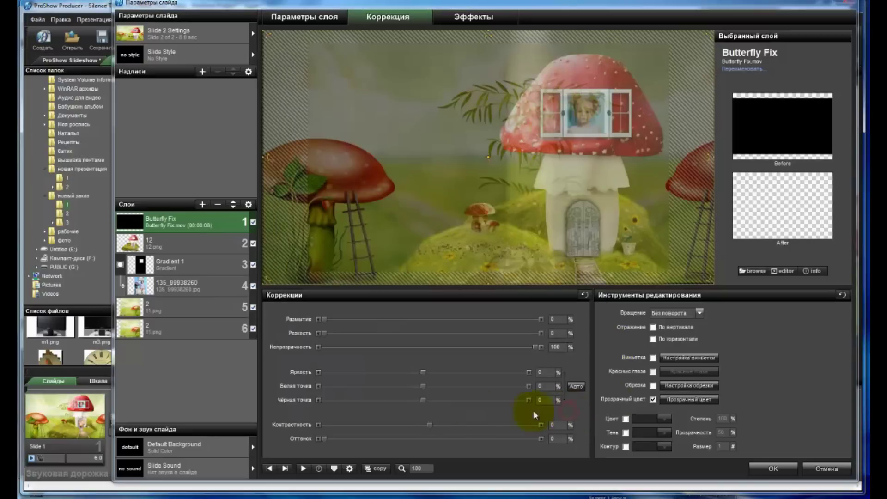
left_click(303, 468)
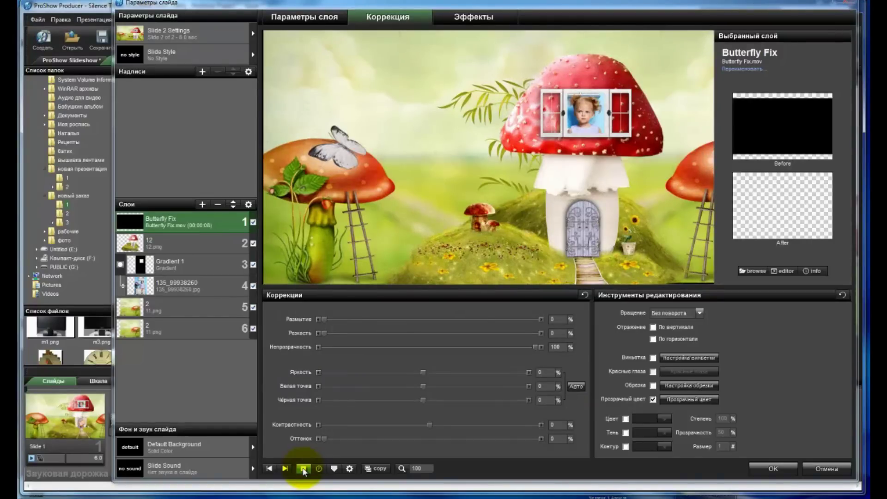
left_click(303, 469)
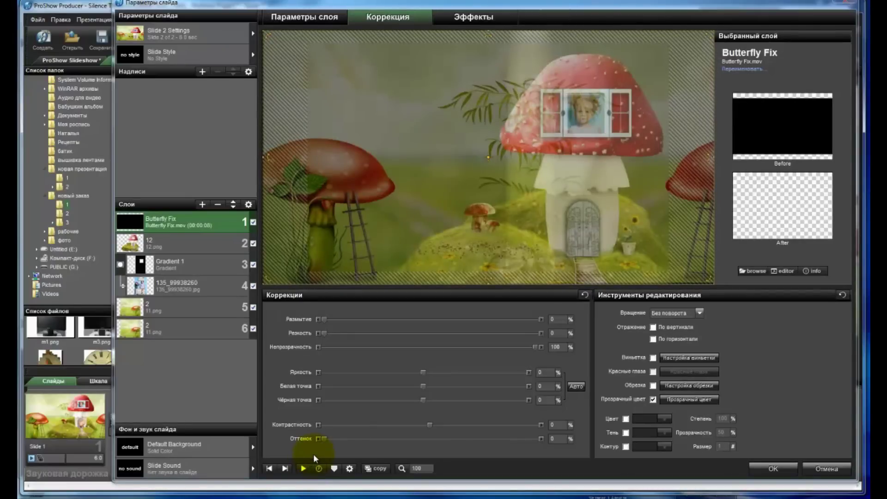
Set the butterfly video's volume to 0 % and its speed to 90 %, and preview the slide
left_click(301, 17)
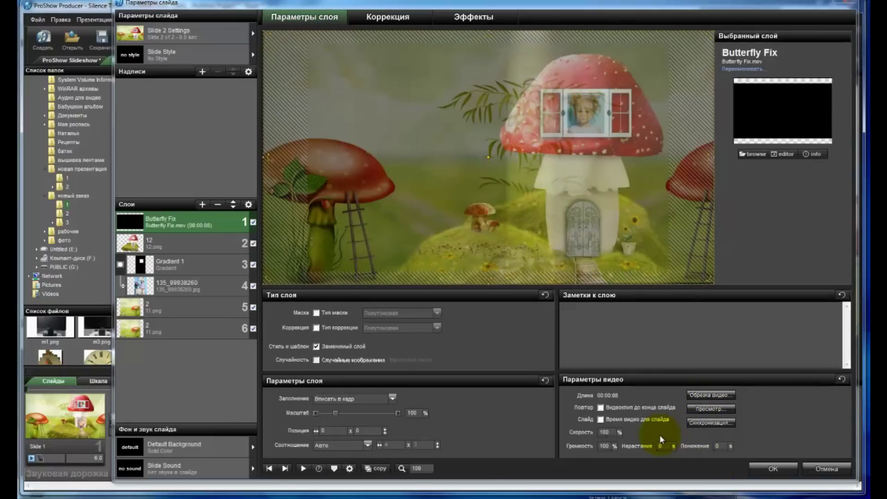
left_click(607, 446)
left_click_drag(654, 455, 641, 456)
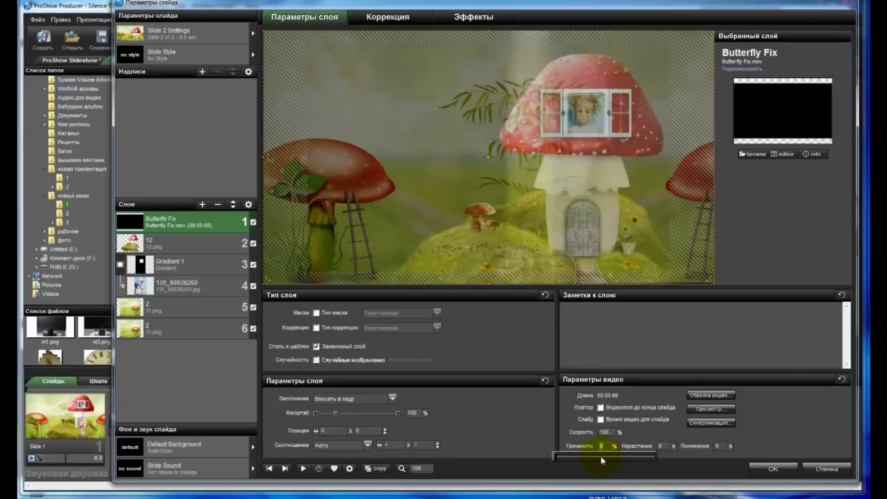
left_click(609, 432)
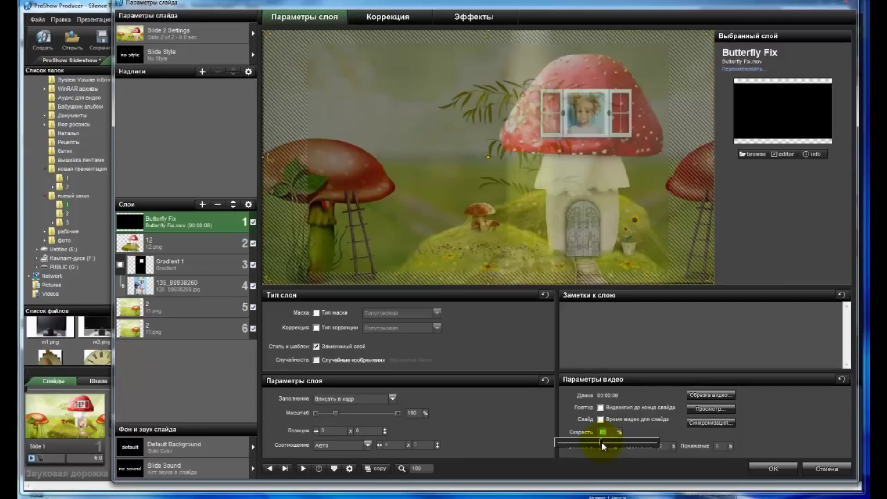
type("90")
left_click(653, 434)
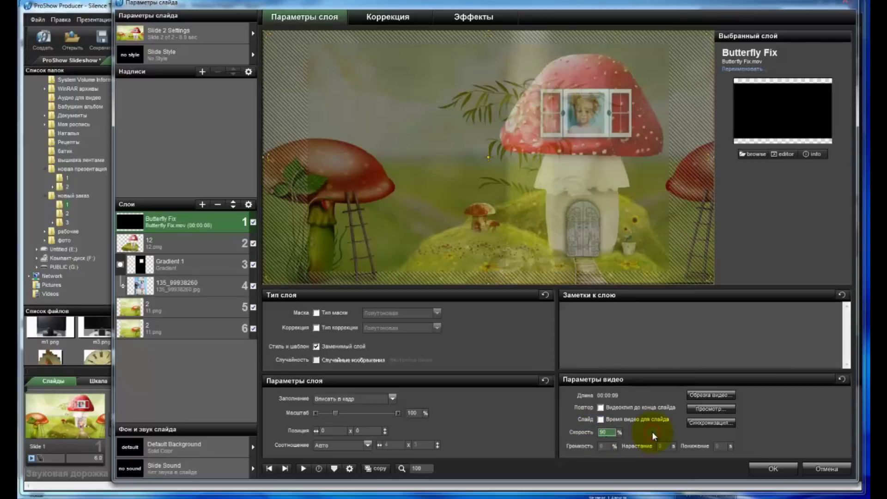
left_click(474, 17)
left_click(303, 468)
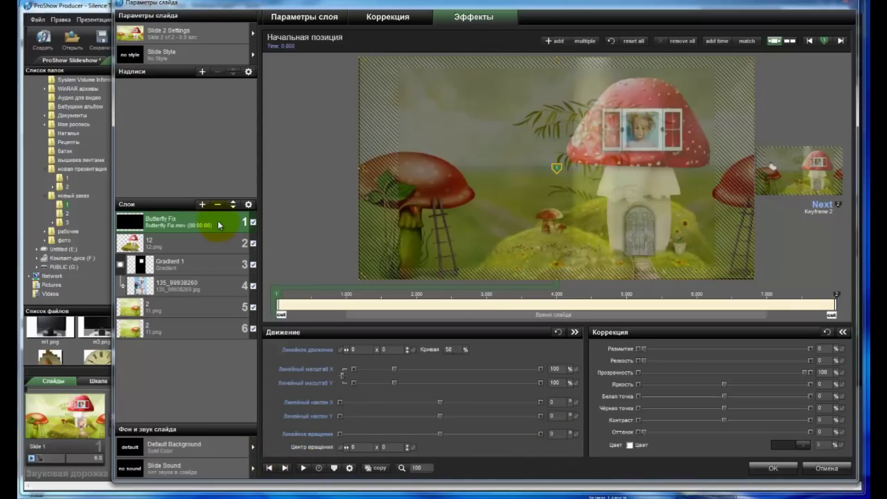
Colourize the butterfly layer's first keyframe with orange, RGB 235, 104, 49
left_click(630, 446)
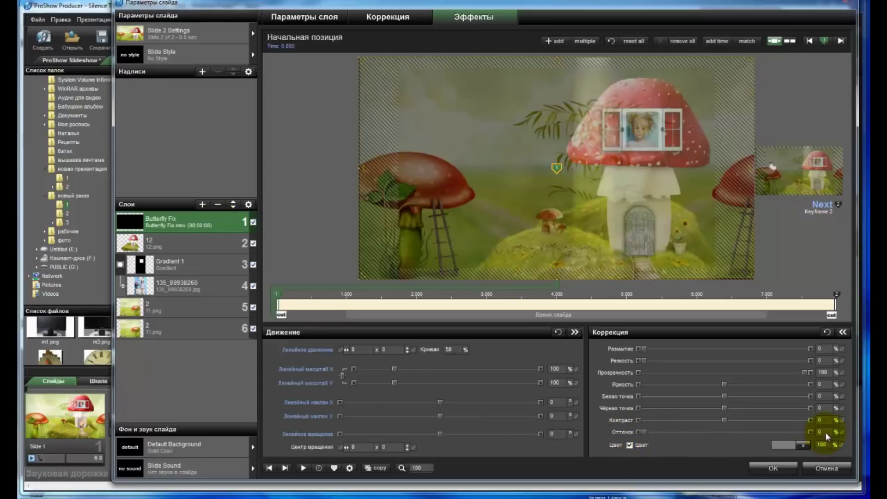
left_click(802, 445)
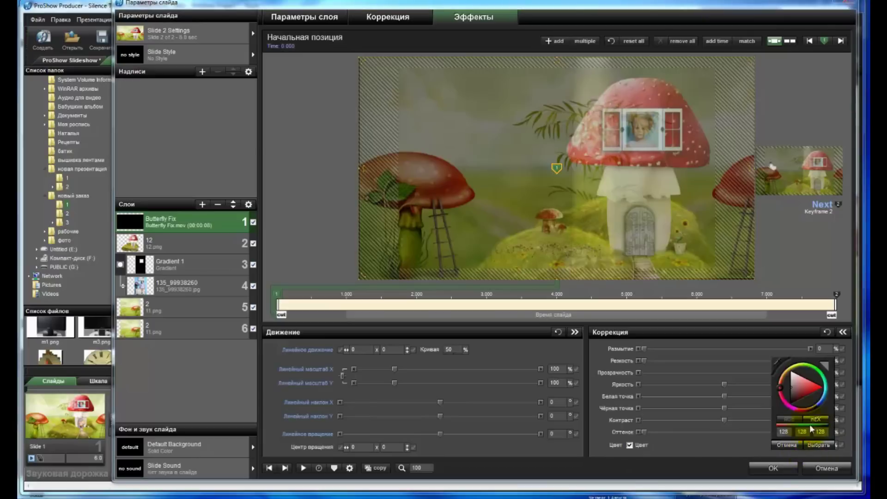
mouse_move(787, 377)
left_mouse_down()
mouse_move(790, 367)
mouse_move(780, 382)
left_mouse_up()
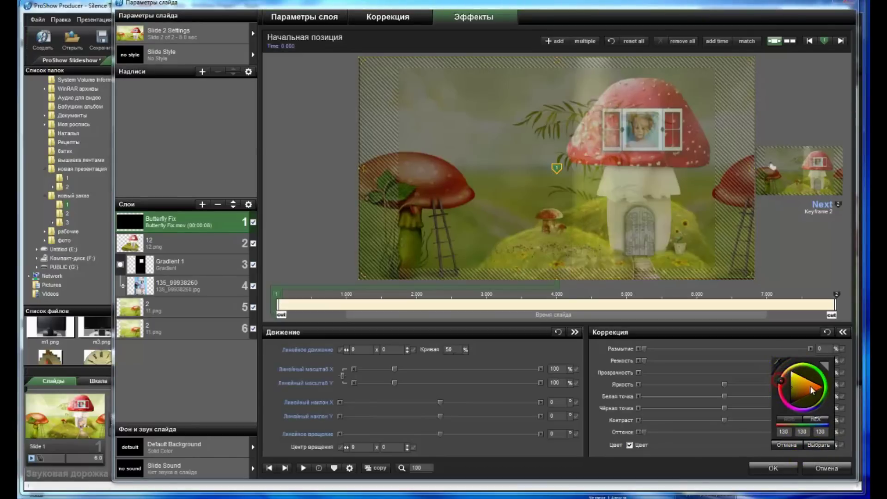
left_click(816, 389)
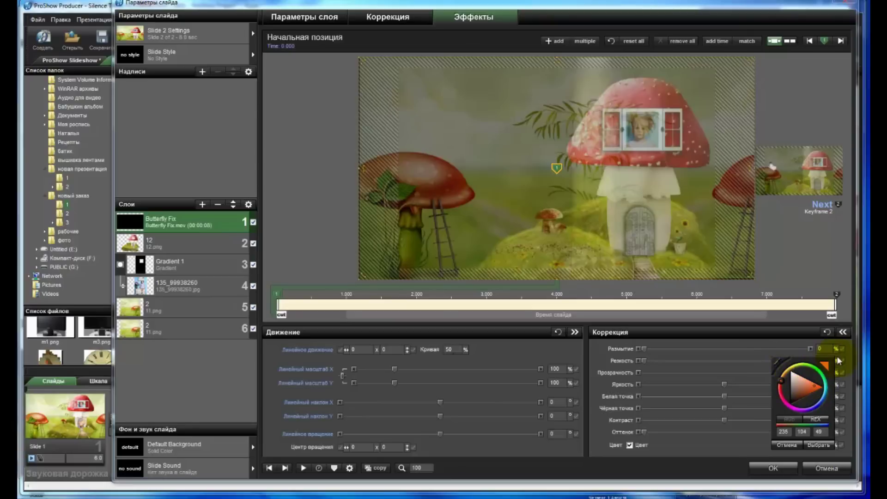
left_click(821, 433)
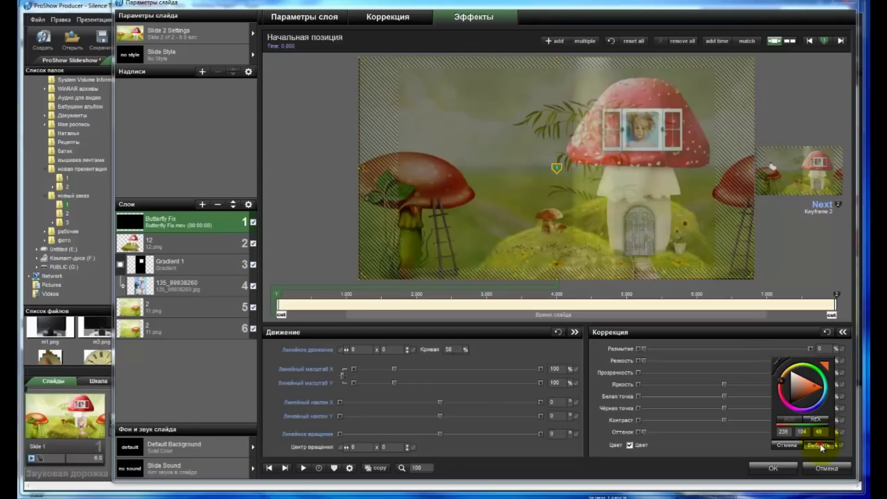
left_click(819, 446)
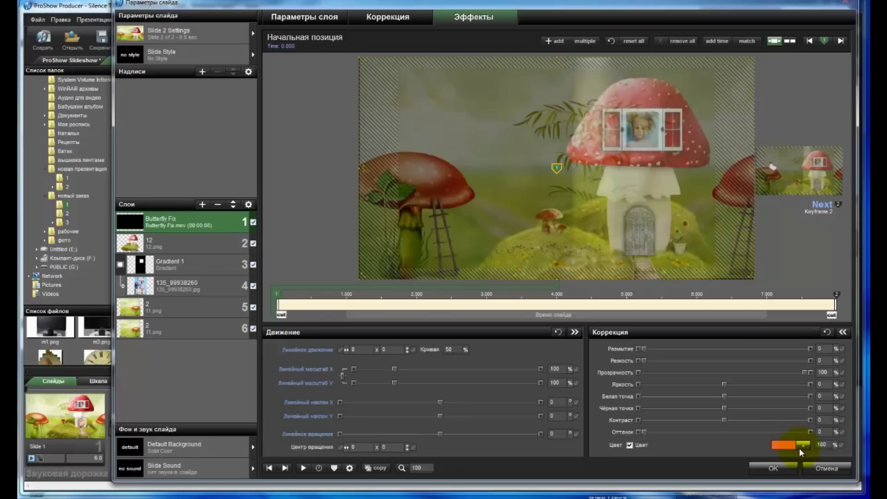
Copy the butterfly layer's first keyframe settings to its next keyframe and preview the orange butterfly
right_click(278, 297)
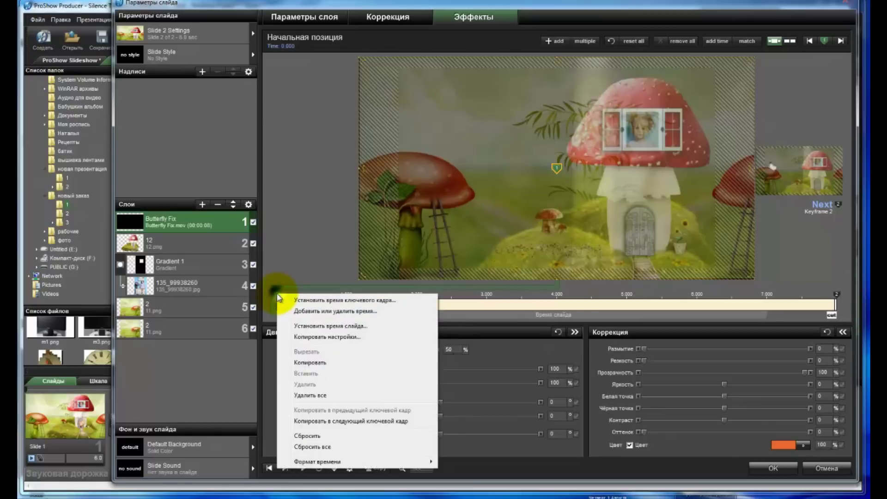
left_click(315, 421)
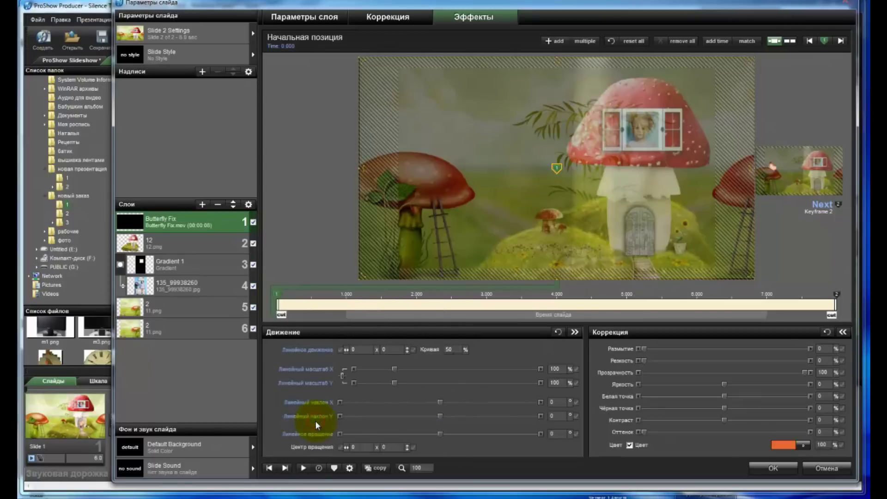
left_click(303, 468)
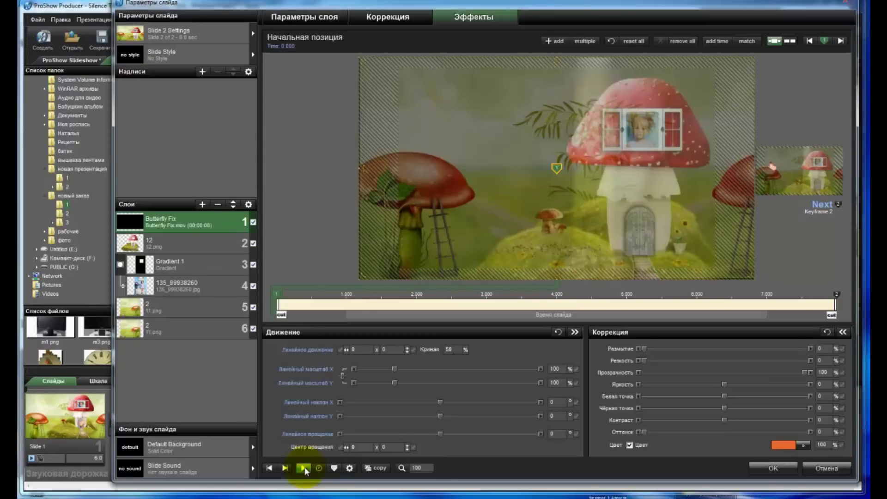
left_click(304, 468)
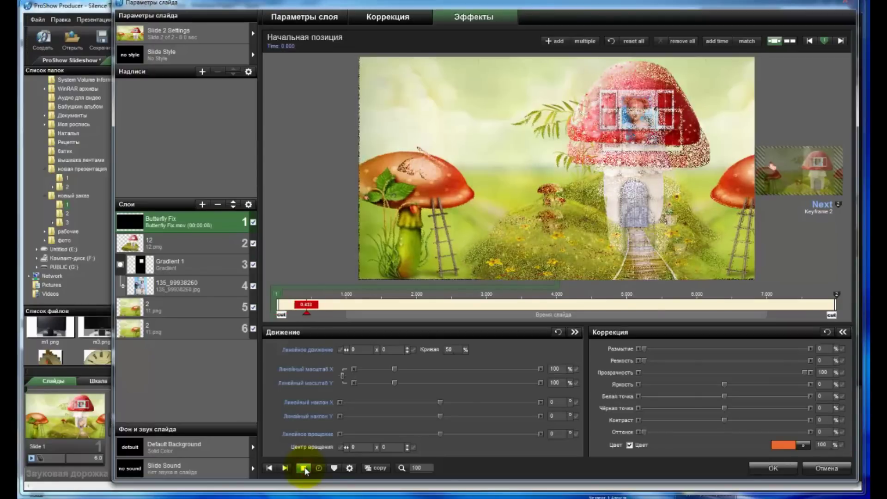